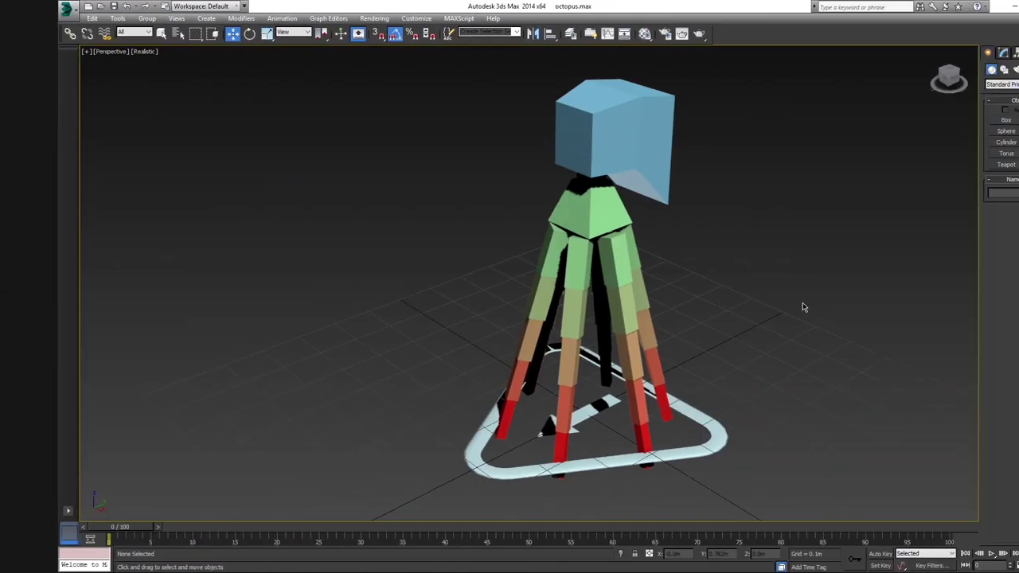
Step: Add an absolute animation layer named swim_cycle to the CAT rig through its pelvis and switch the rig to animation mode
left_click(547, 206)
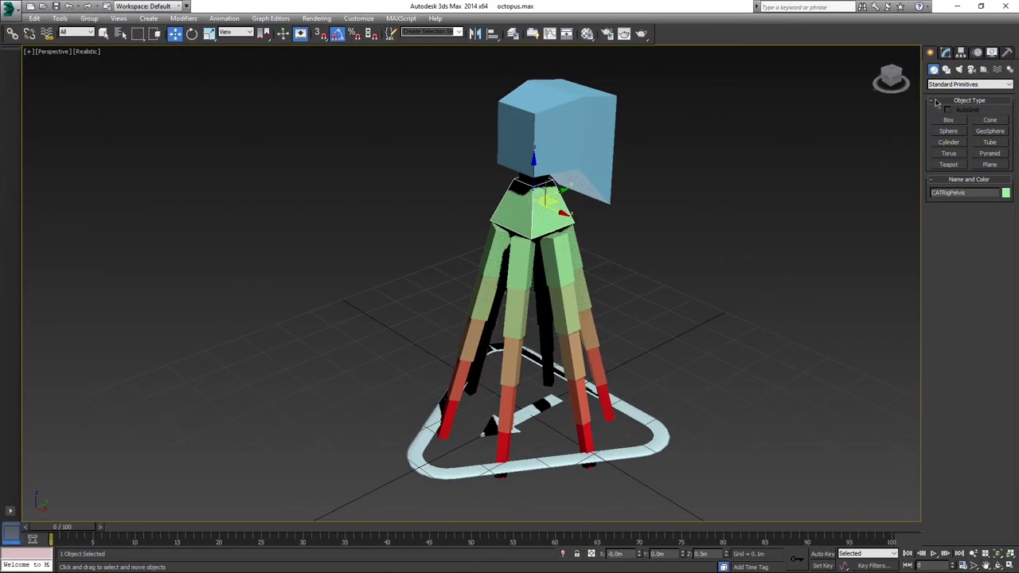
left_click(977, 52)
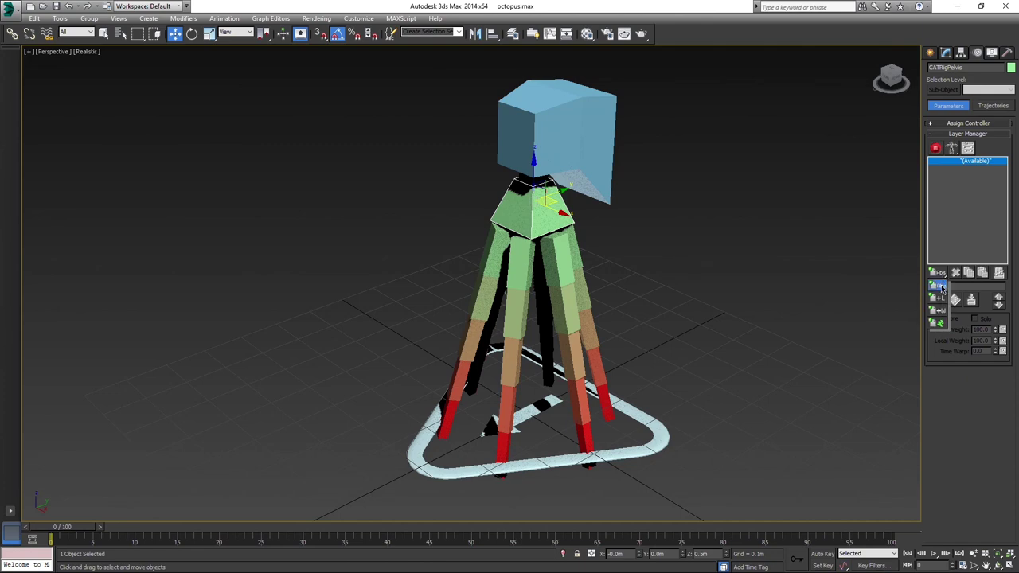
left_click(942, 288)
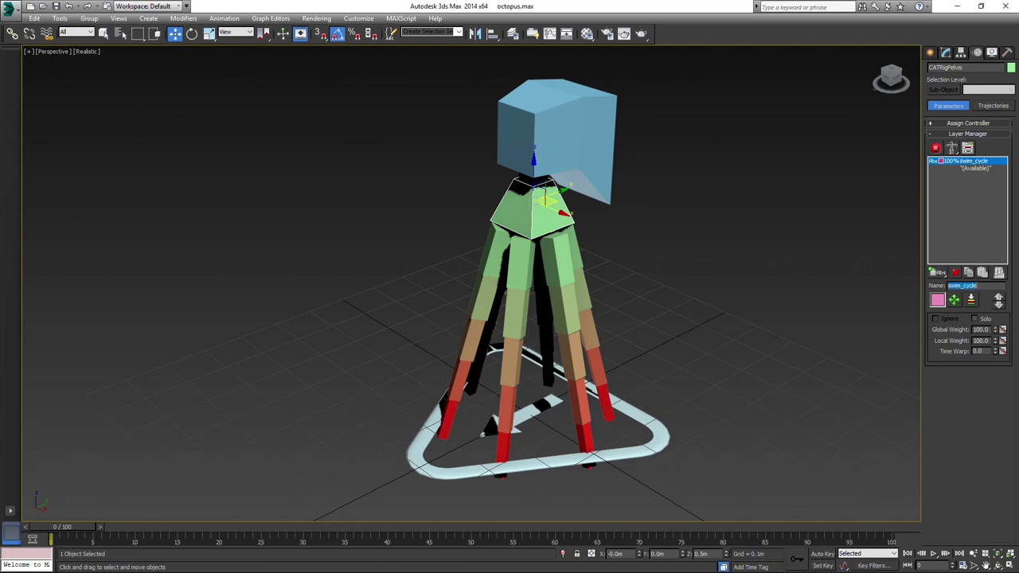
left_click(938, 152)
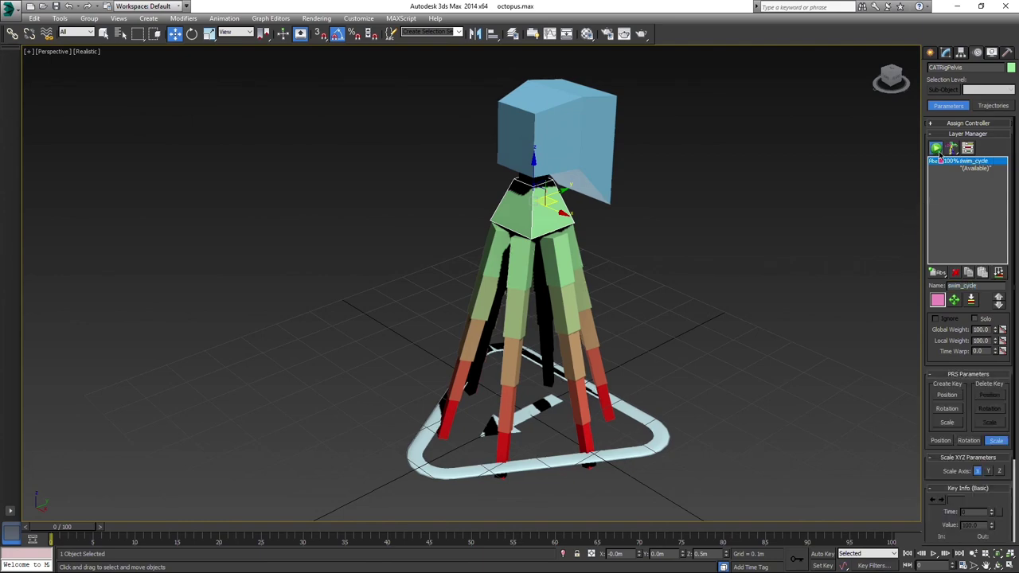
Step: Set the animation's end time to frame 60
left_click(963, 564)
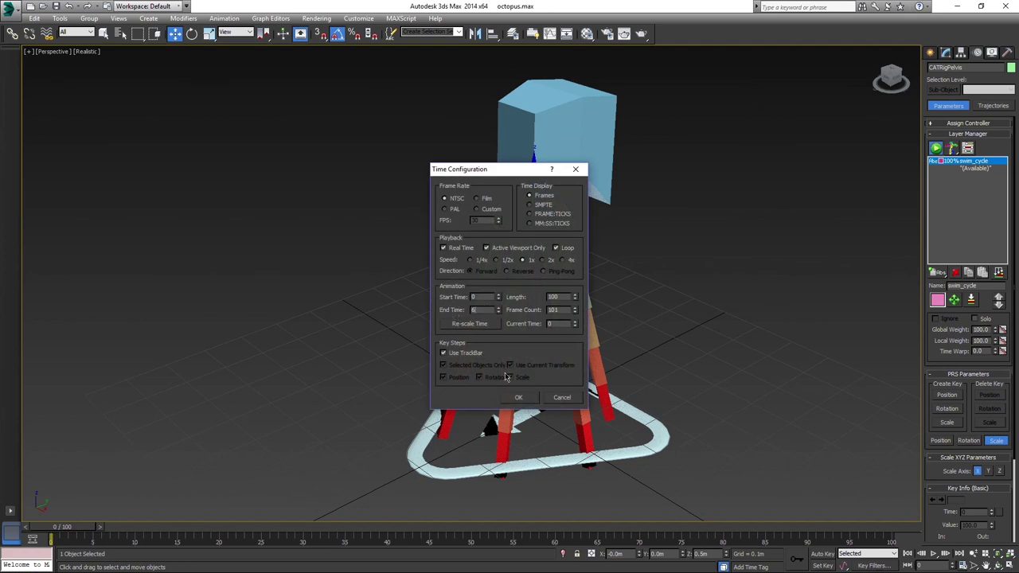
left_click(520, 397)
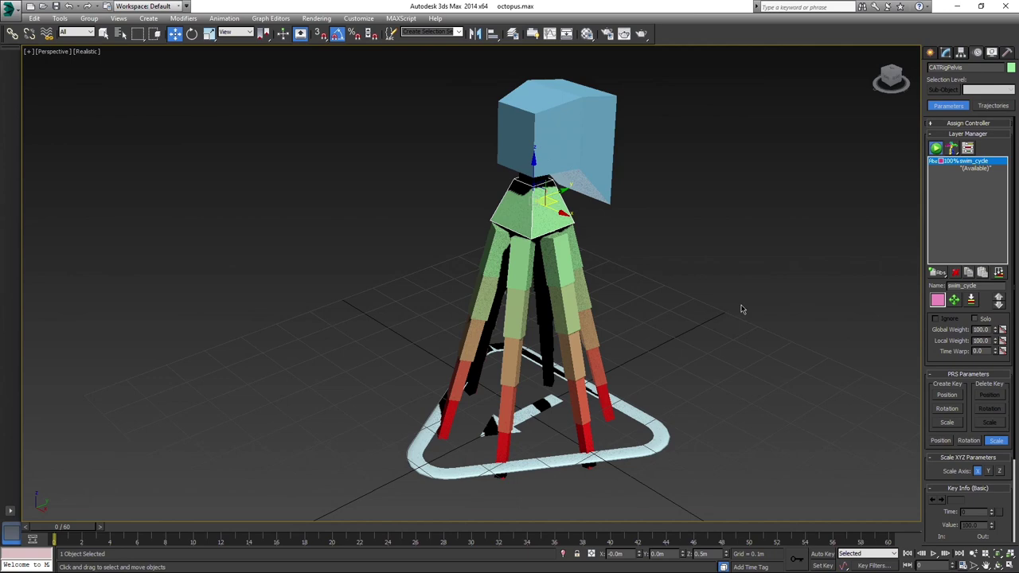
Step: Turn on Auto Key and set keys for the pelvis at frames 0 and 60
left_click(823, 554)
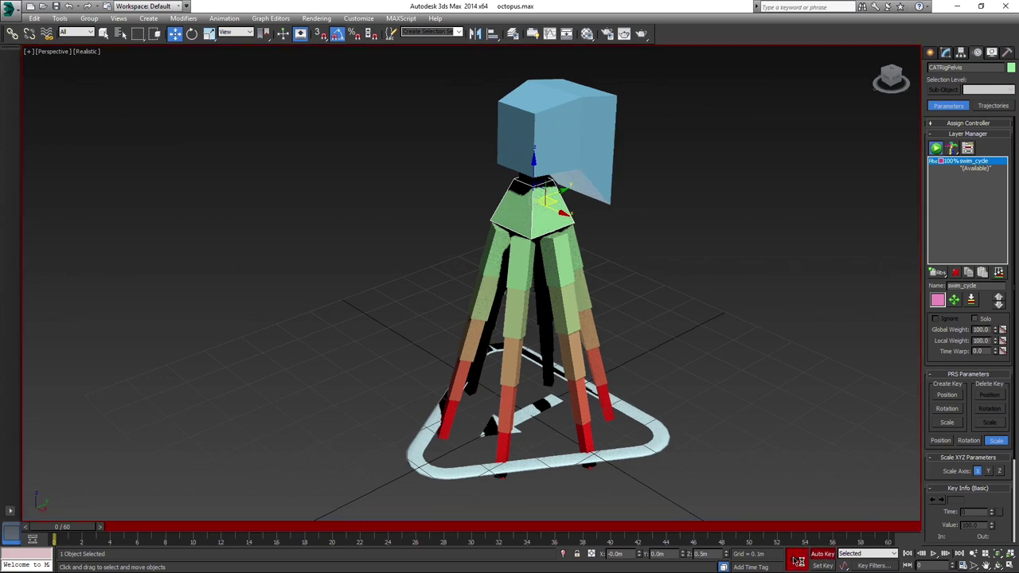
left_click(798, 561)
left_click_drag(77, 530, 882, 530)
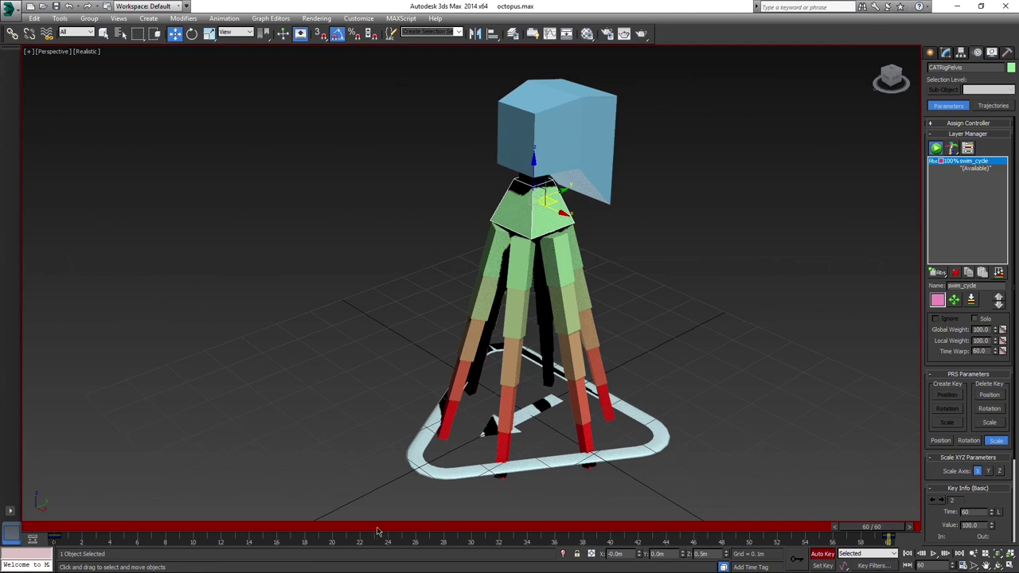
Step: Raise the pelvis to a Z height of about 0.574 m at frame 20 and play back the motion
left_click(343, 531)
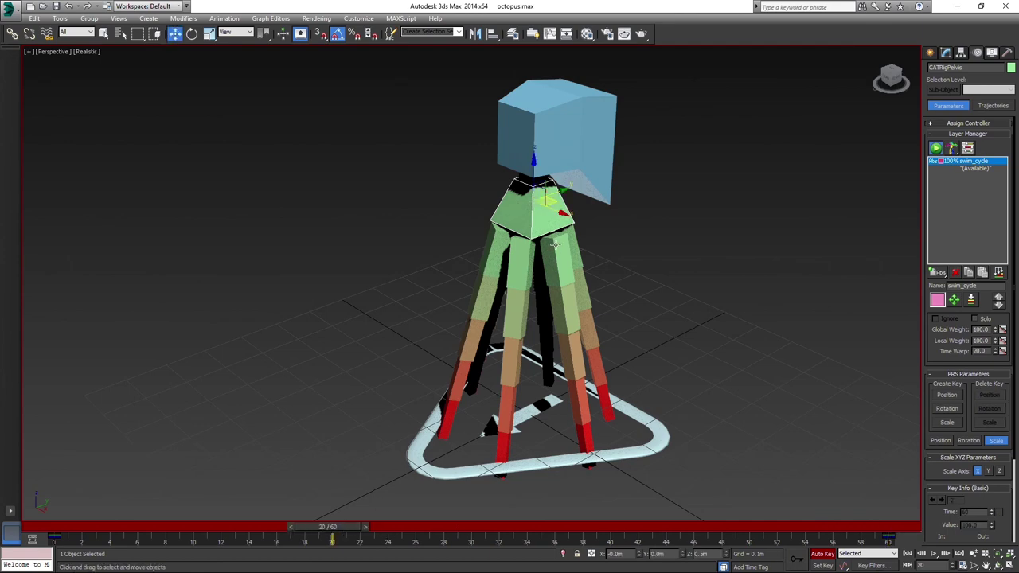
left_click_drag(529, 174, 536, 140)
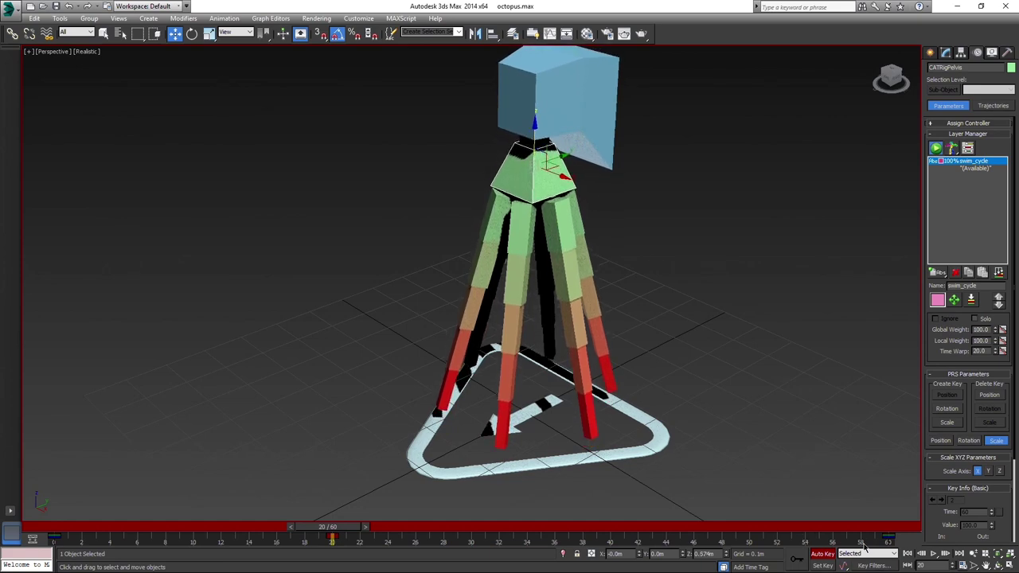
left_click(934, 555)
middle_click_drag(752, 429, 741, 410, "alt")
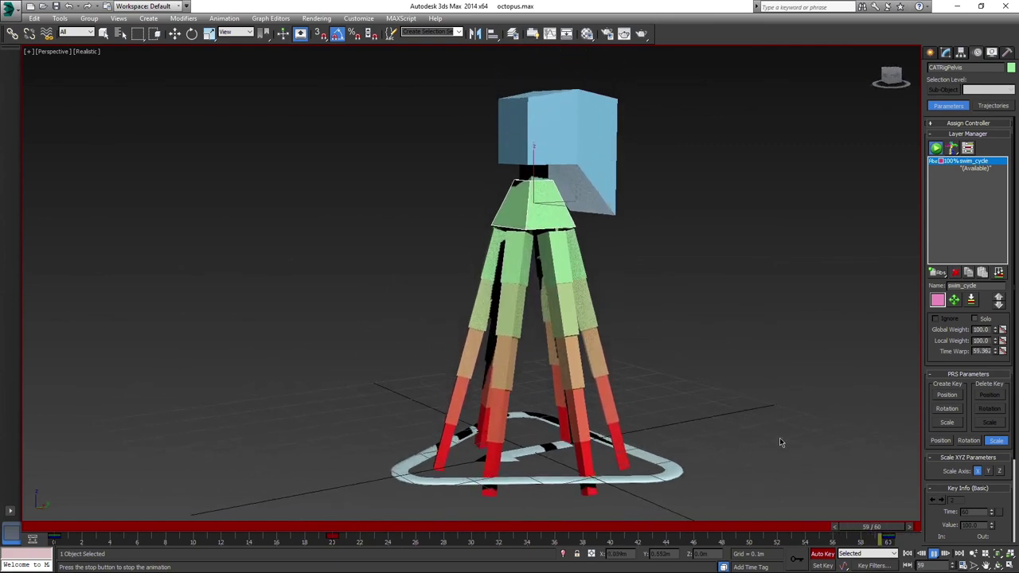
left_click(938, 557)
Step: Return to frame 20, open the Curve Editor and make the pelvis's curves repeat outside their key range with Out Of Range Types
left_click_drag(469, 532, 358, 538)
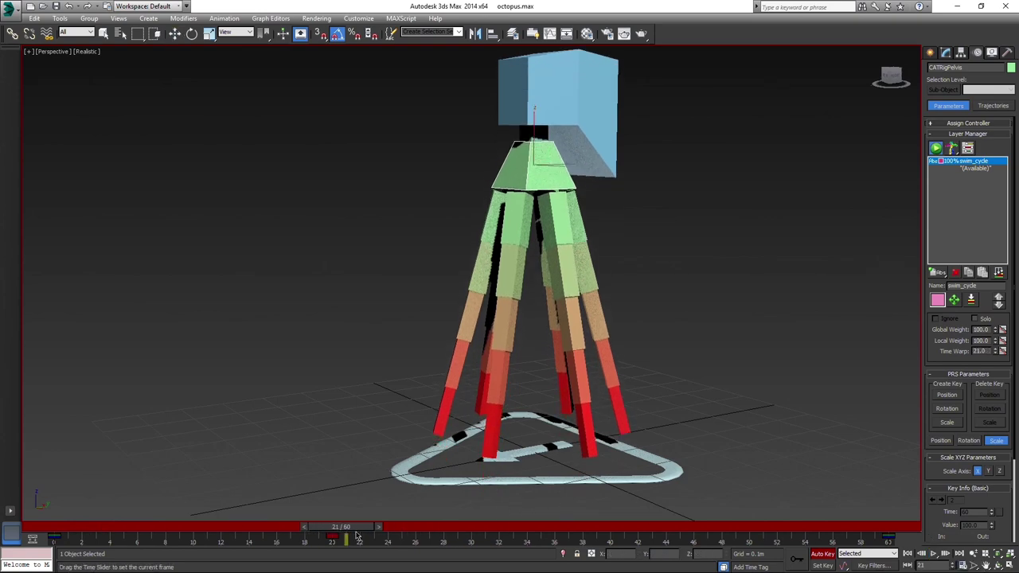
left_click(279, 22)
left_click(293, 27)
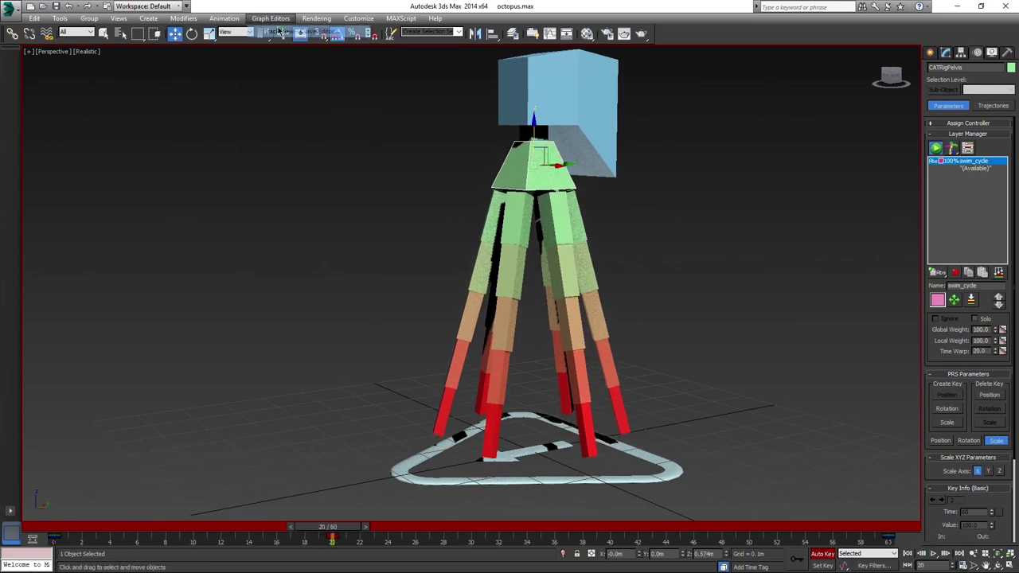
left_click_drag(521, 75, 522, 309)
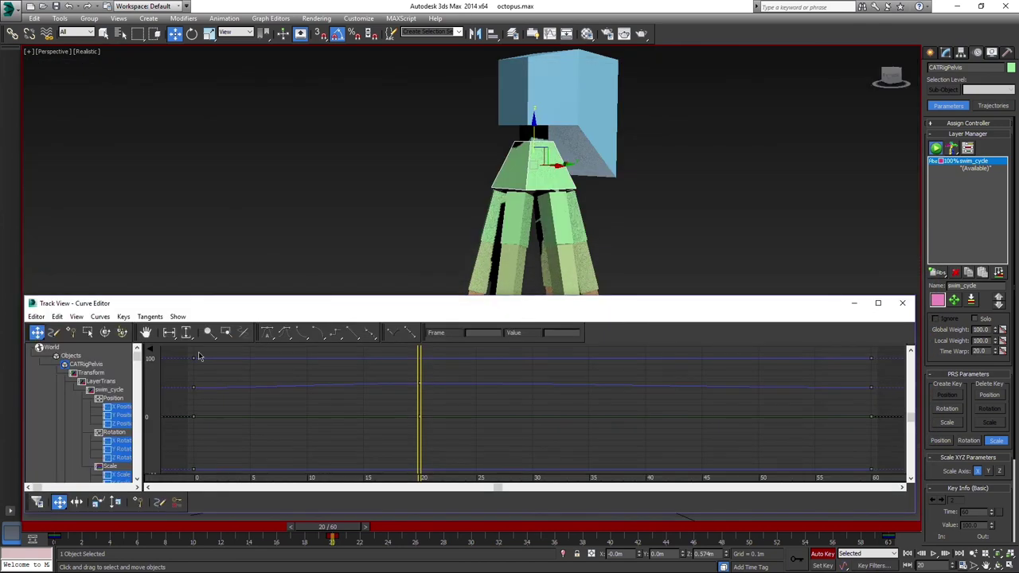
left_click(57, 316)
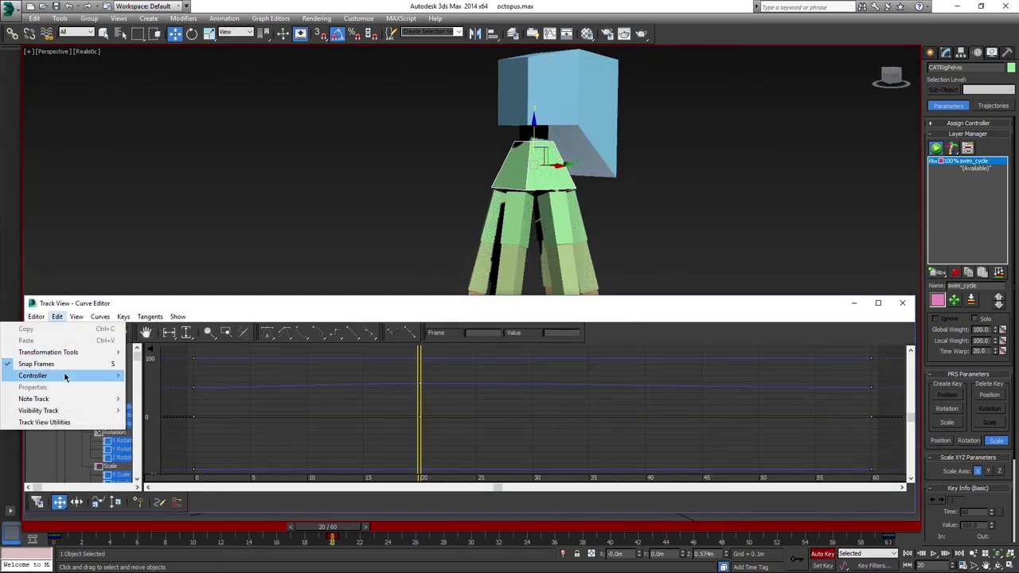
mouse_move(63, 375)
left_click(180, 469)
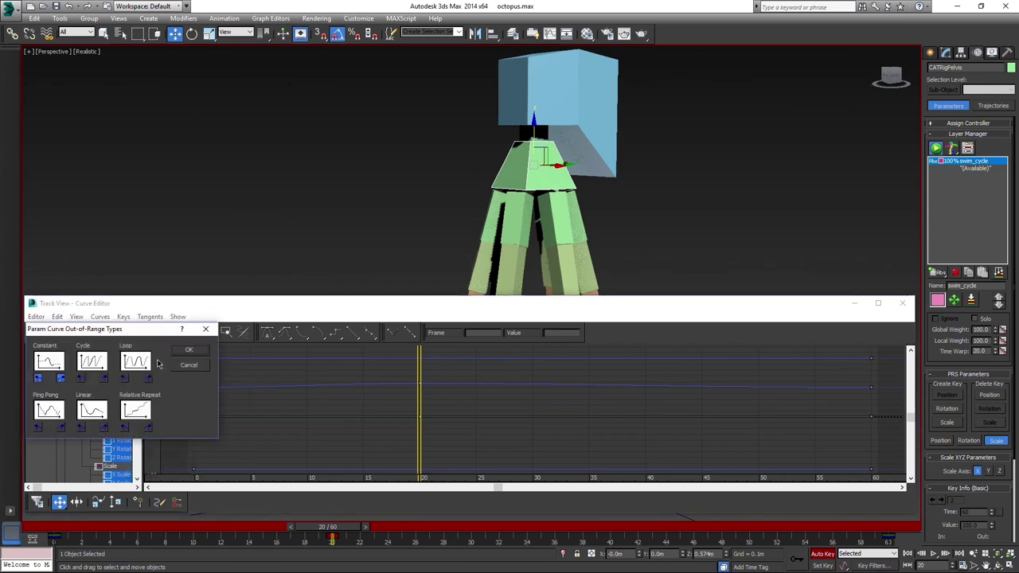
left_click(189, 351)
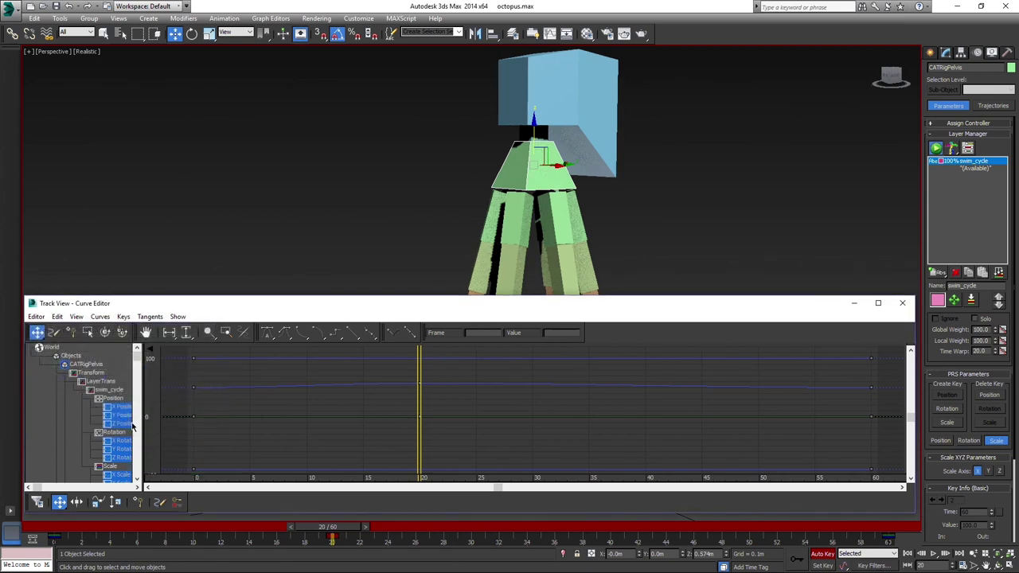
Step: Show only the pelvis's Z Position curve and play the animation with the whole rig in view
left_click(124, 426)
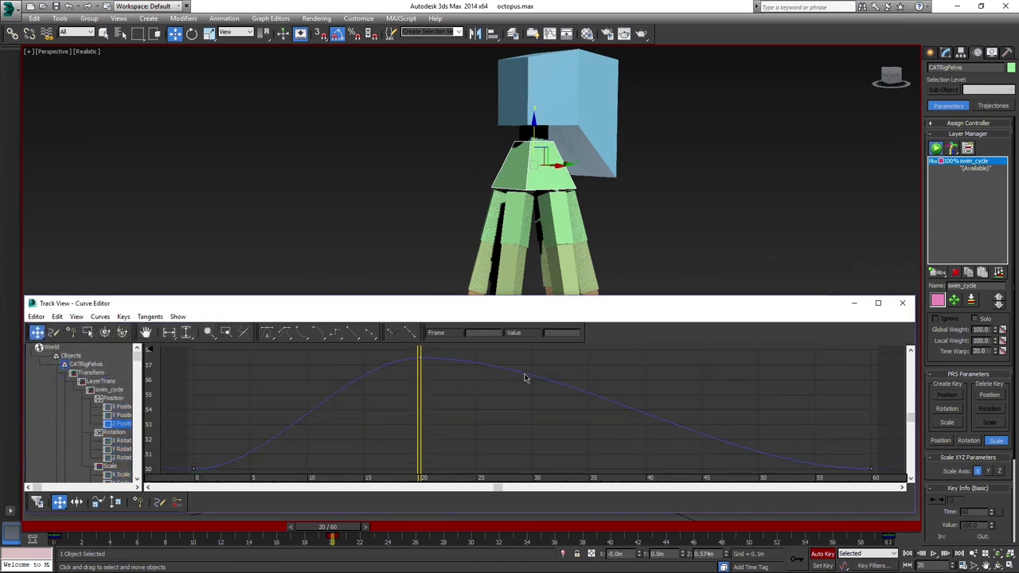
scroll(592, 239, "down", 3)
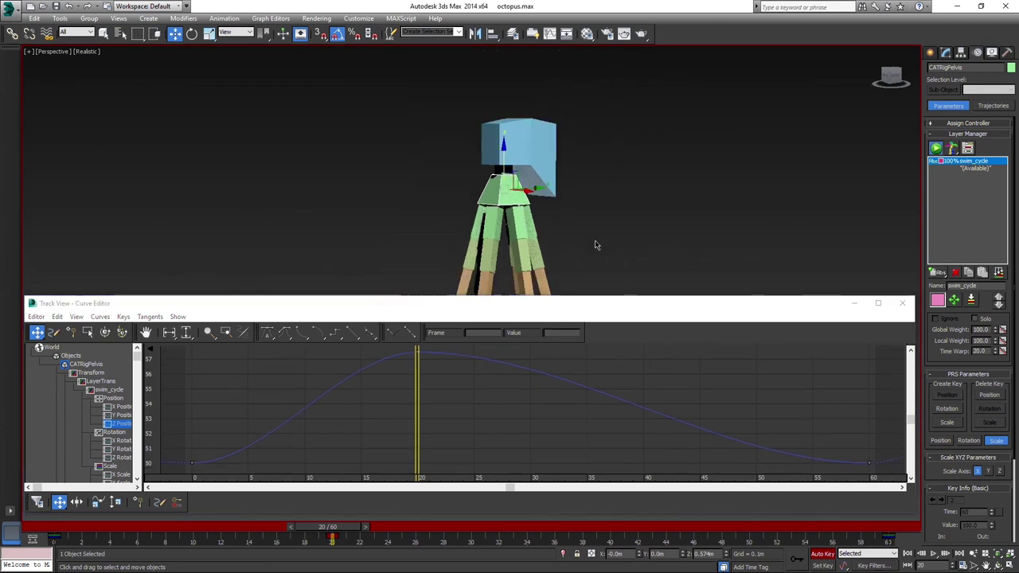
middle_click_drag(602, 245, 583, 224, "alt")
scroll(603, 209, "down", 3)
left_click(935, 555)
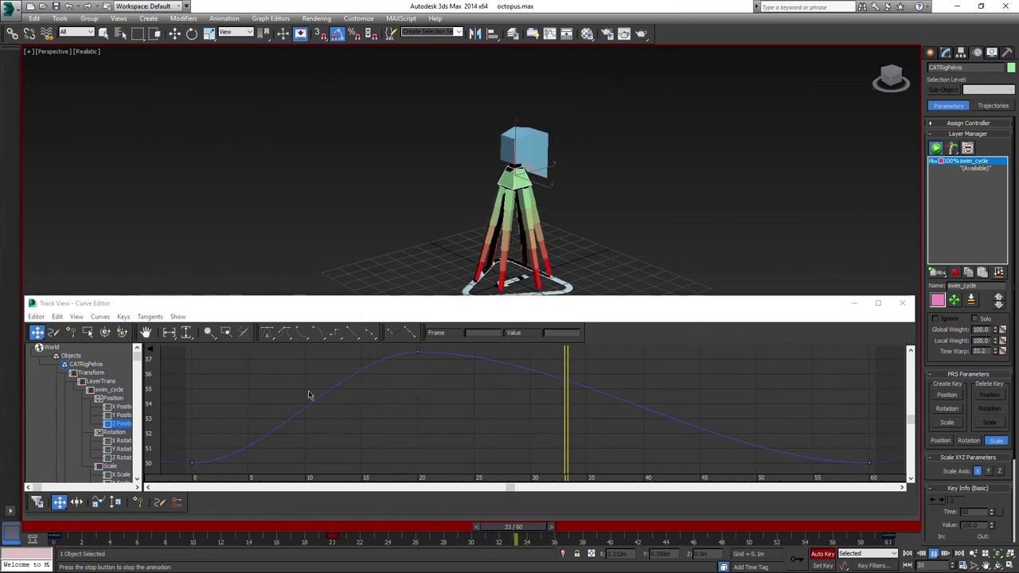
Step: Lengthen the Z Position curve's outgoing tangent at frame 0 to about frame 15 and tilt the frame 20 key's tangent upward
left_click_drag(295, 398, 185, 468)
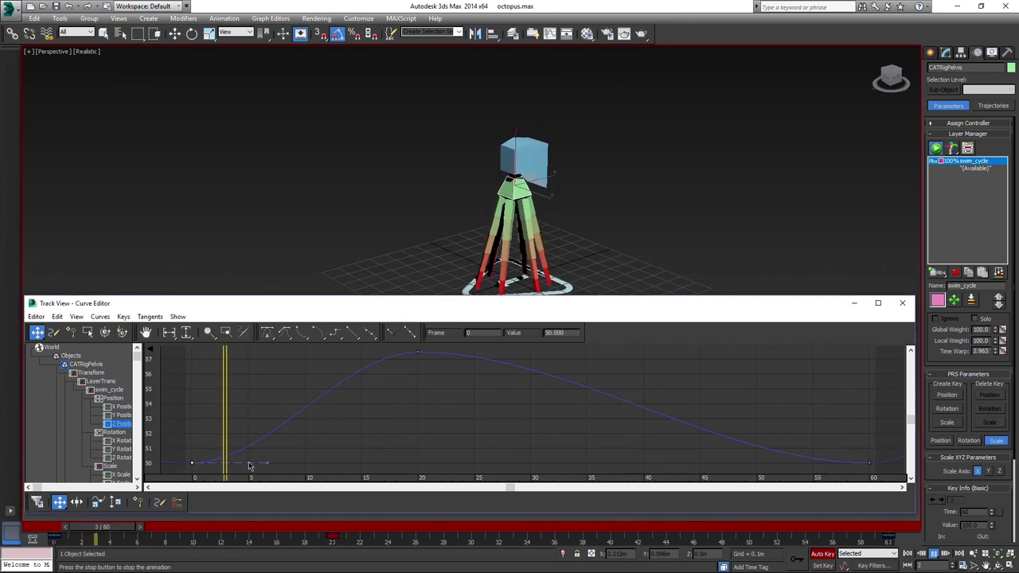
left_click(356, 527)
left_click_drag(267, 470, 387, 468)
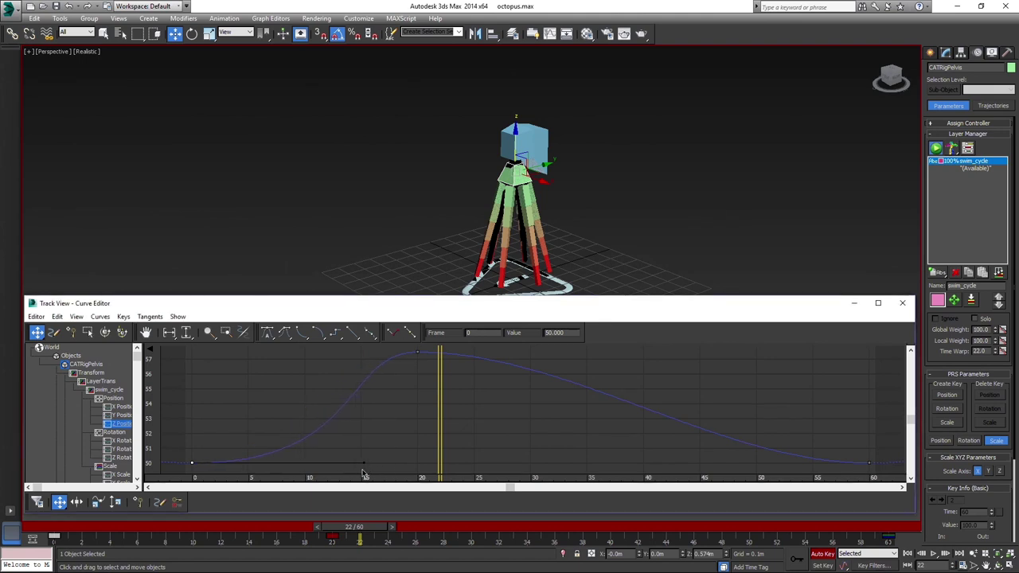
left_click(941, 554)
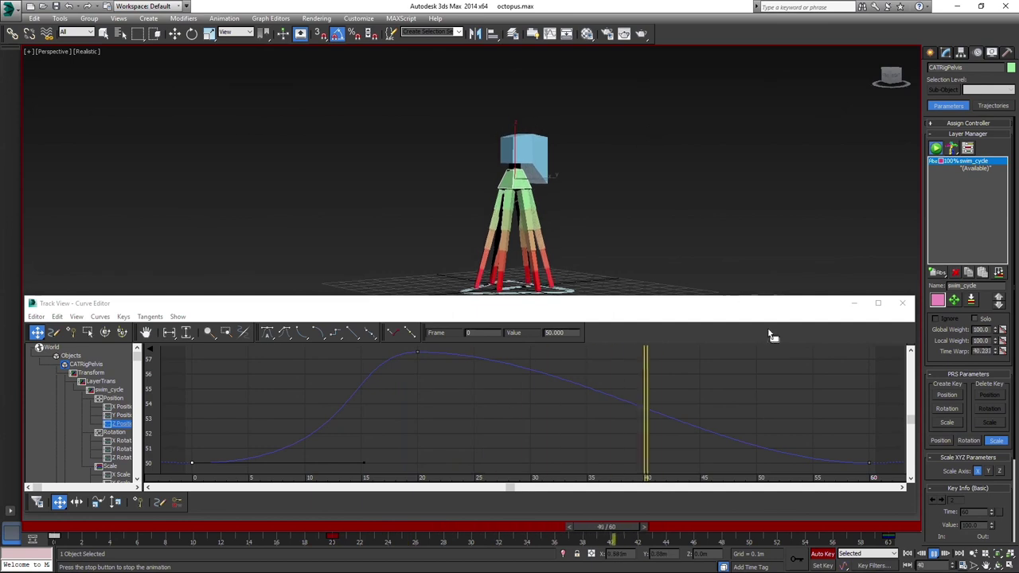
left_click(416, 352)
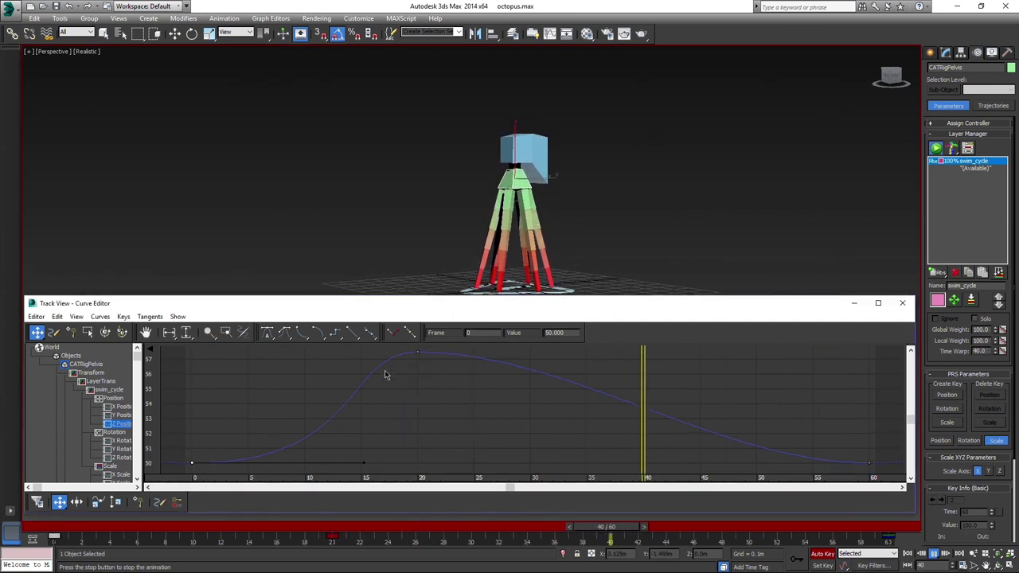
left_click_drag(569, 364, 570, 333)
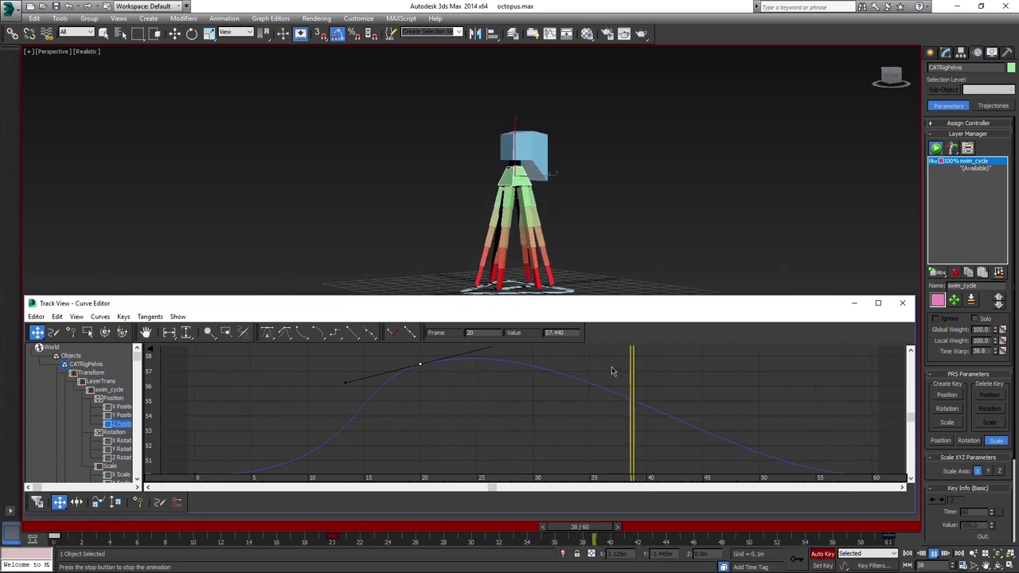
Step: Go to frame 60 and select all the leg bones of the rig, leaving out the head, pelvis and base
left_click(889, 529)
middle_click_drag(669, 253, 661, 209)
mouse_move(514, 155)
middle_mouse_down("alt")
mouse_move(557, 168)
mouse_move(474, 157)
middle_mouse_up("alt")
key("F3")
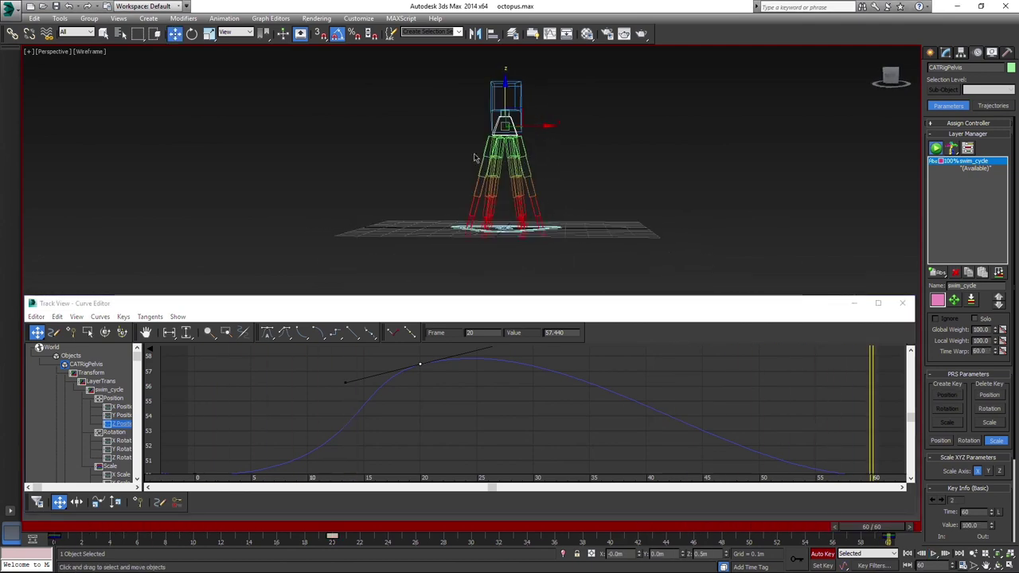
key("ctrl+a")
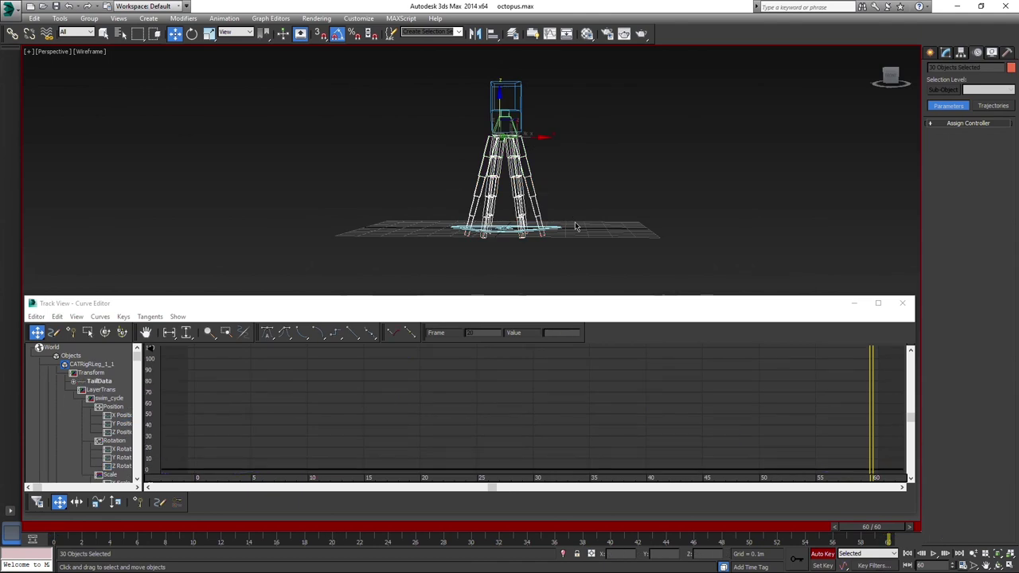
key("F3")
middle_click_drag(579, 225, 562, 222, "alt")
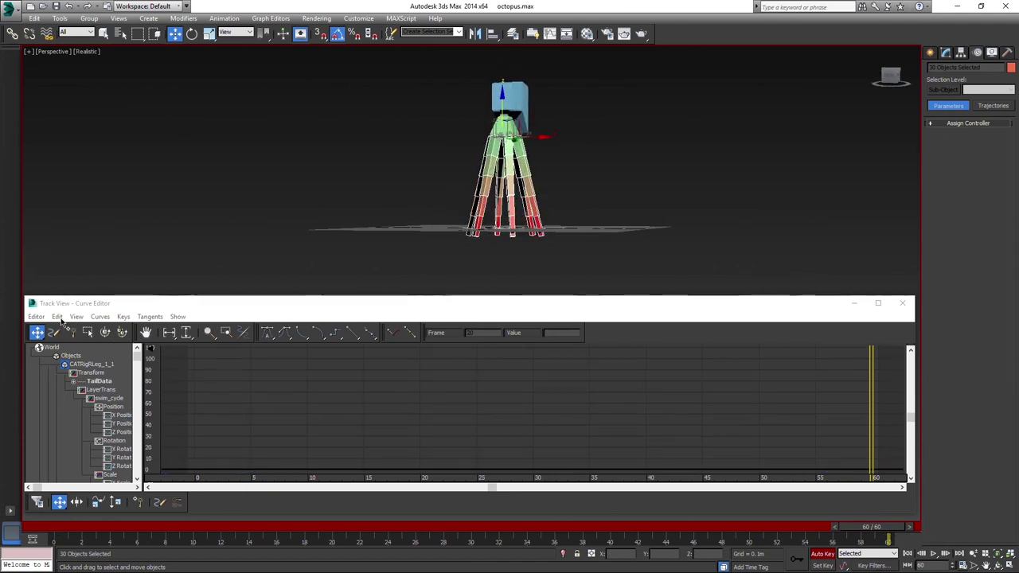
Step: Set keys for all selected leg bones at frames 0 and 60
key("Home")
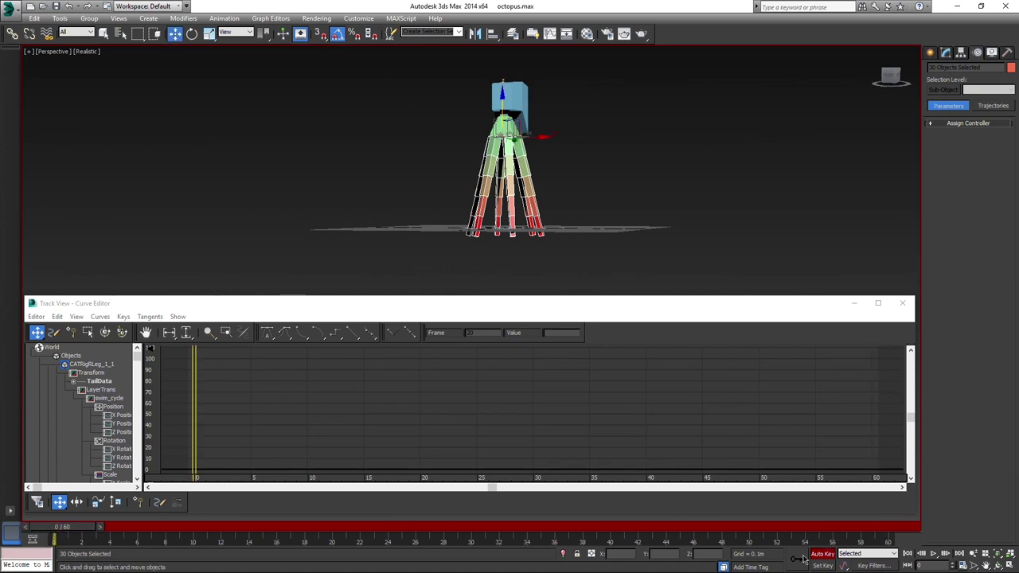
left_click(890, 531)
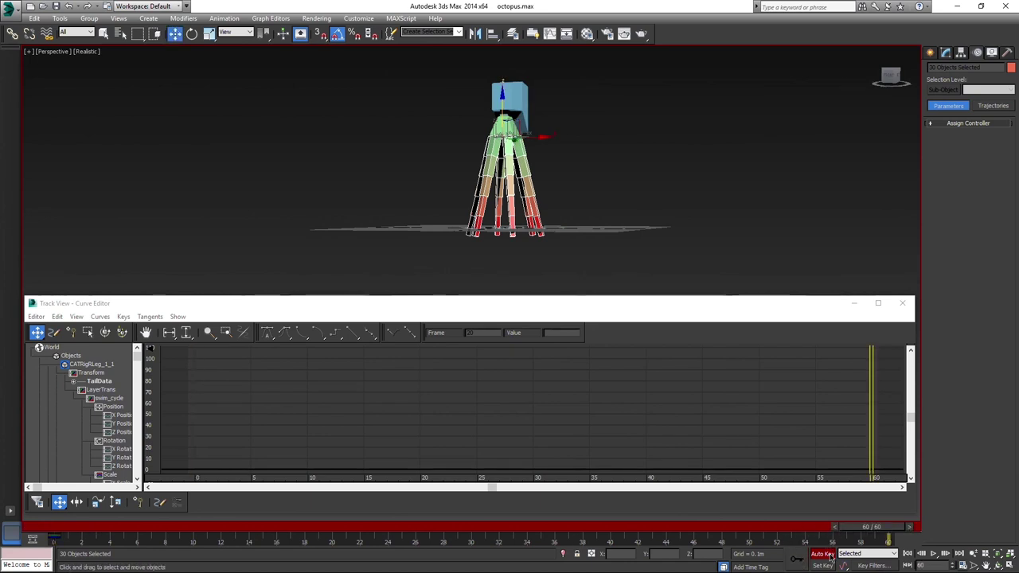
left_click(799, 563)
Step: Move to frame 20 and make the leg bones' curves repeat outside their key range with Out Of Range Types
left_click_drag(875, 529, 344, 538)
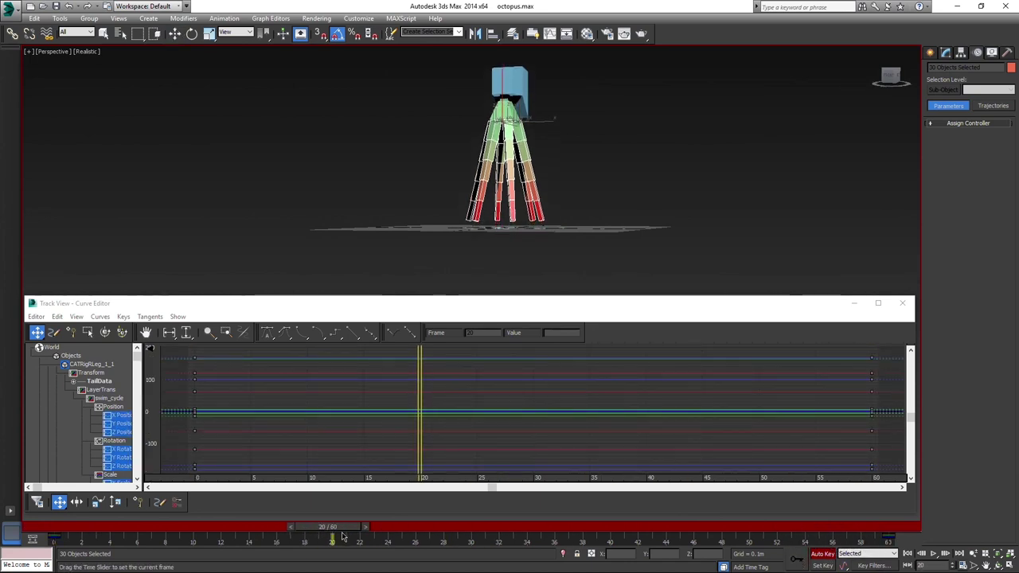
left_click(60, 317)
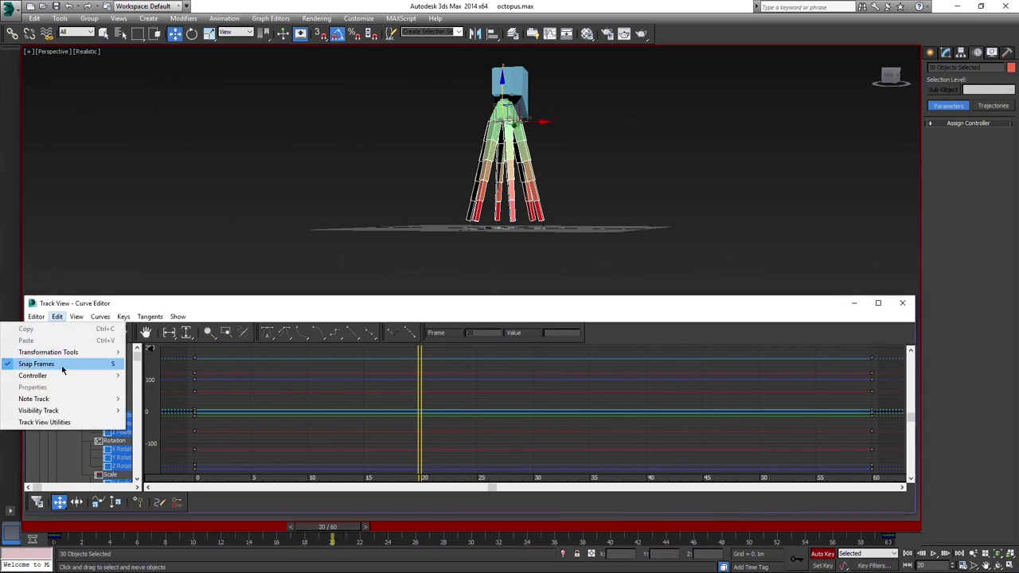
mouse_move(62, 377)
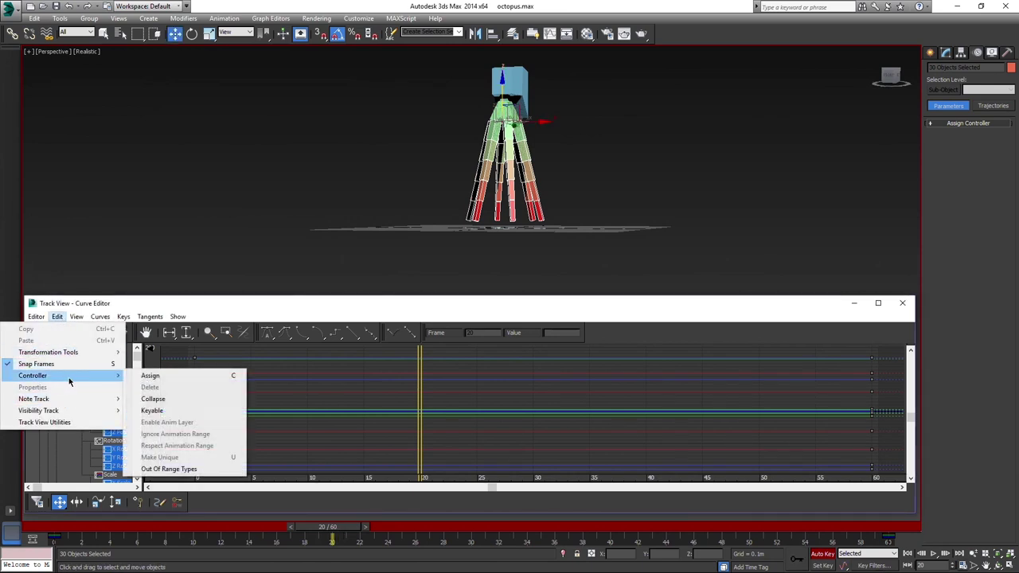
left_click(179, 471)
left_click(188, 351)
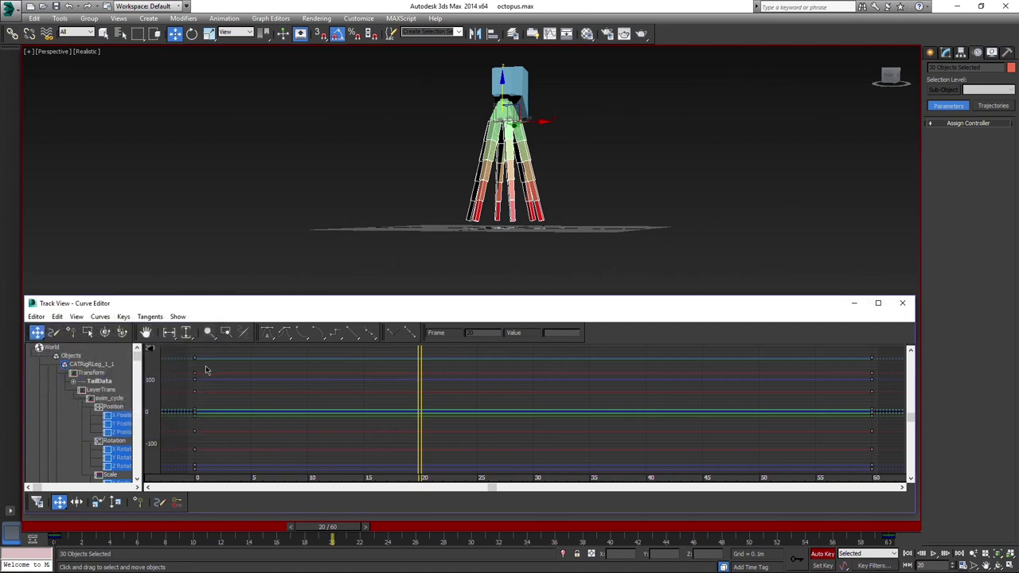
left_click_drag(343, 531, 351, 532)
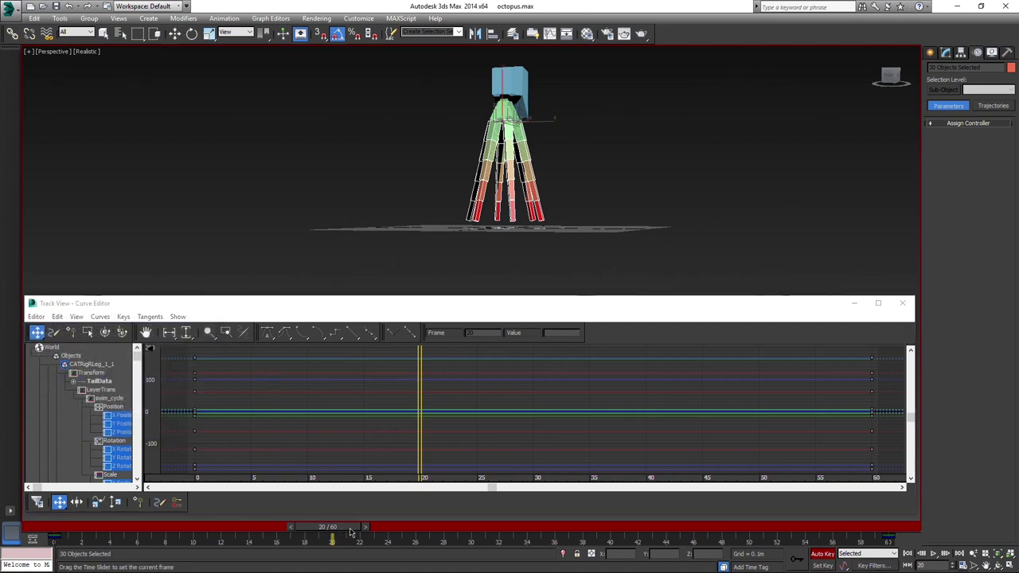
Step: Rotate all selected leg bones locally so the legs curl inward at frame 20 and spread outward and upward at frame 0
key("e")
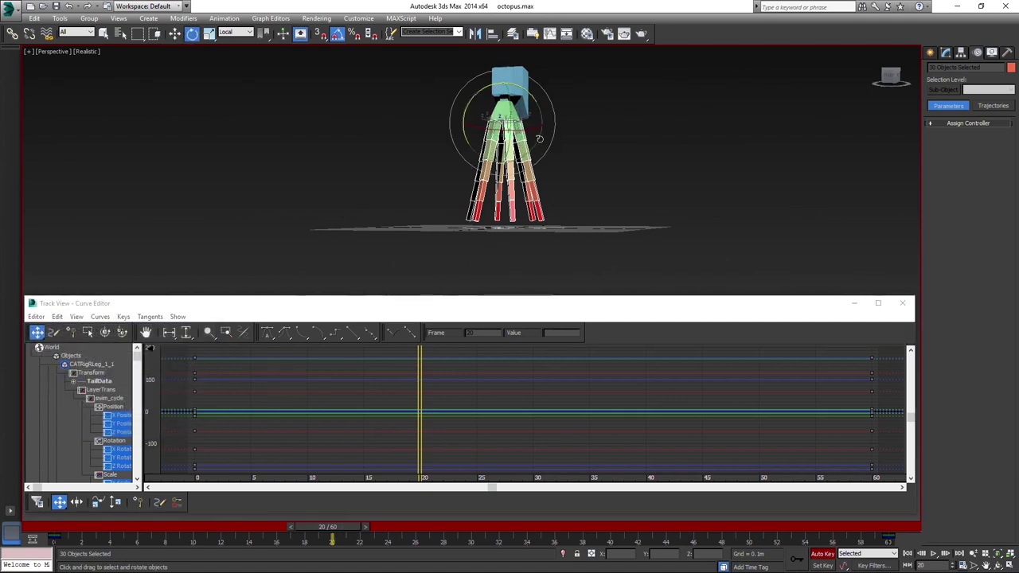
left_click_drag(533, 97, 510, 83)
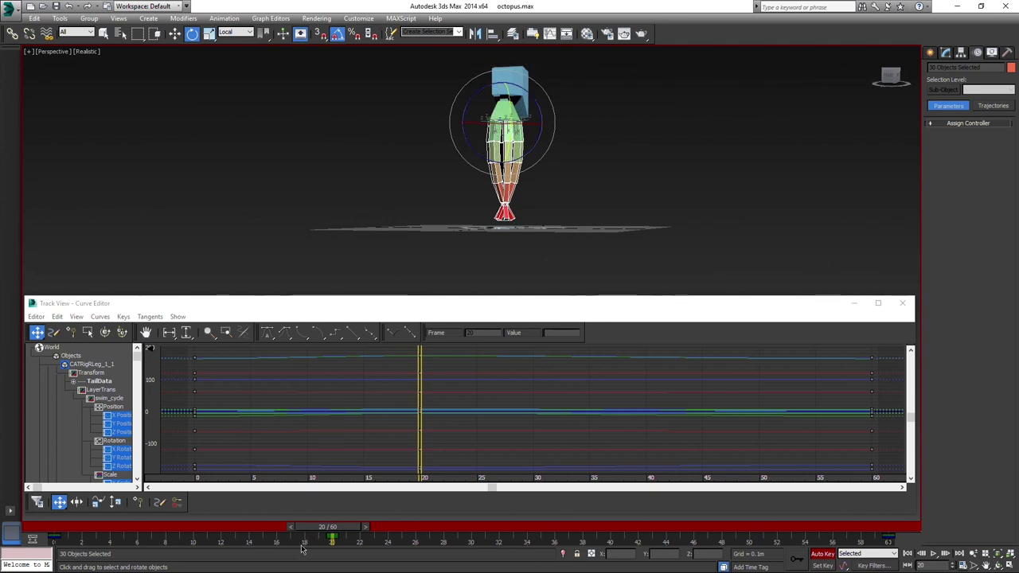
left_click_drag(299, 528, 32, 527)
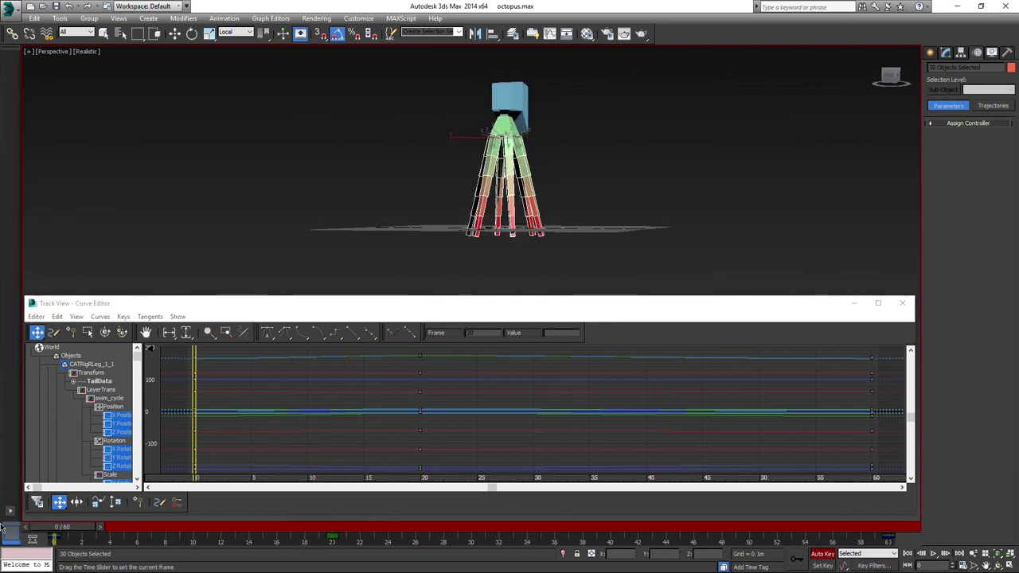
left_click_drag(509, 159, 503, 223)
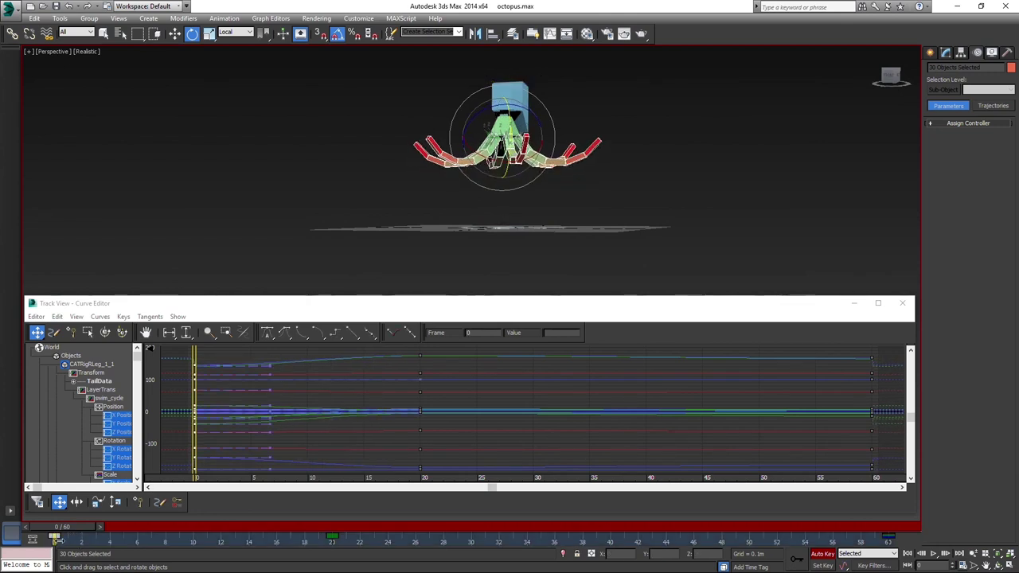
Step: Copy the leg bones' keys from frame 0 to frame 60 and play back the swim cycle
left_click_drag(55, 538, 886, 552, "shift")
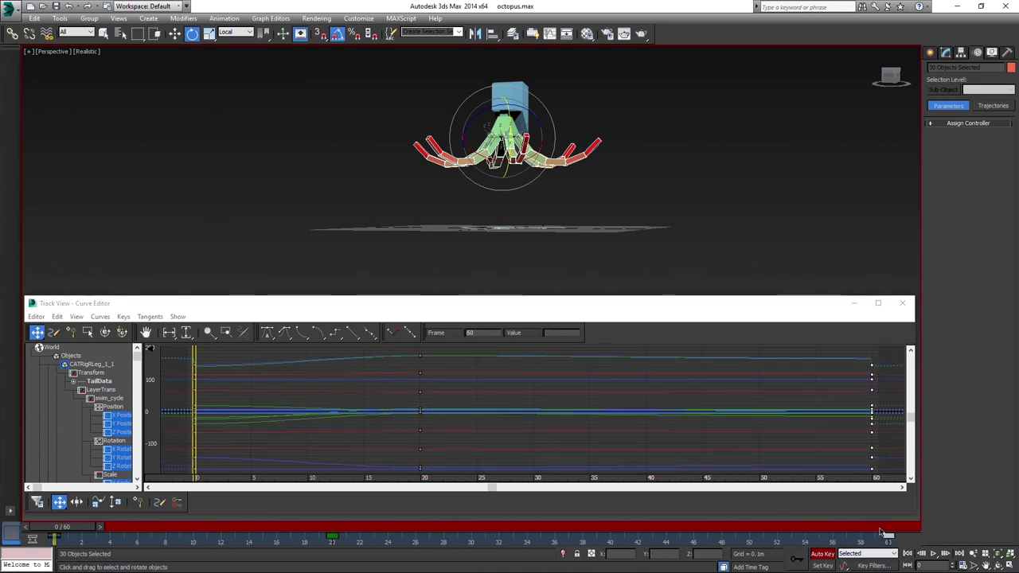
left_click_drag(99, 529, 928, 539)
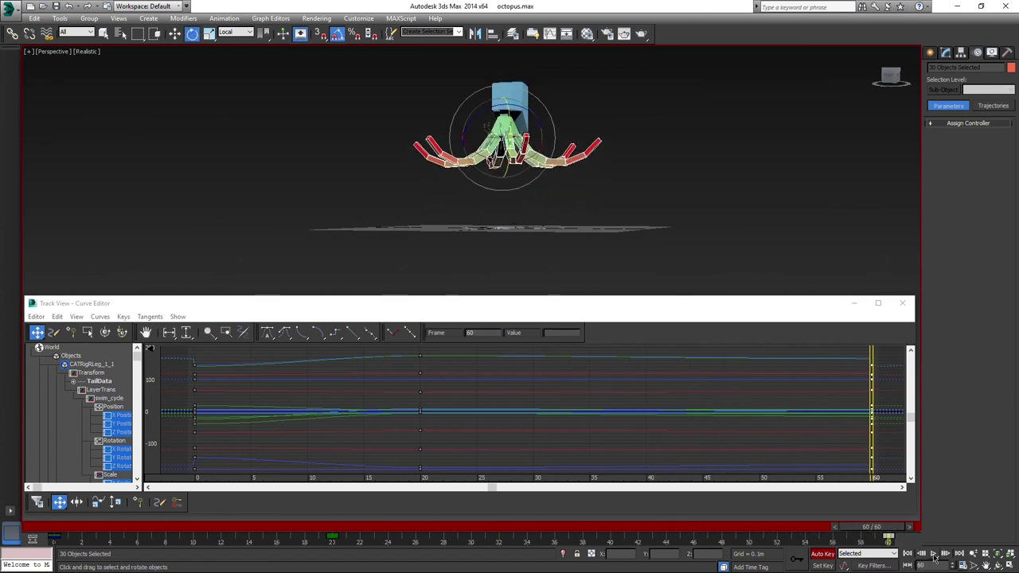
left_click(933, 553)
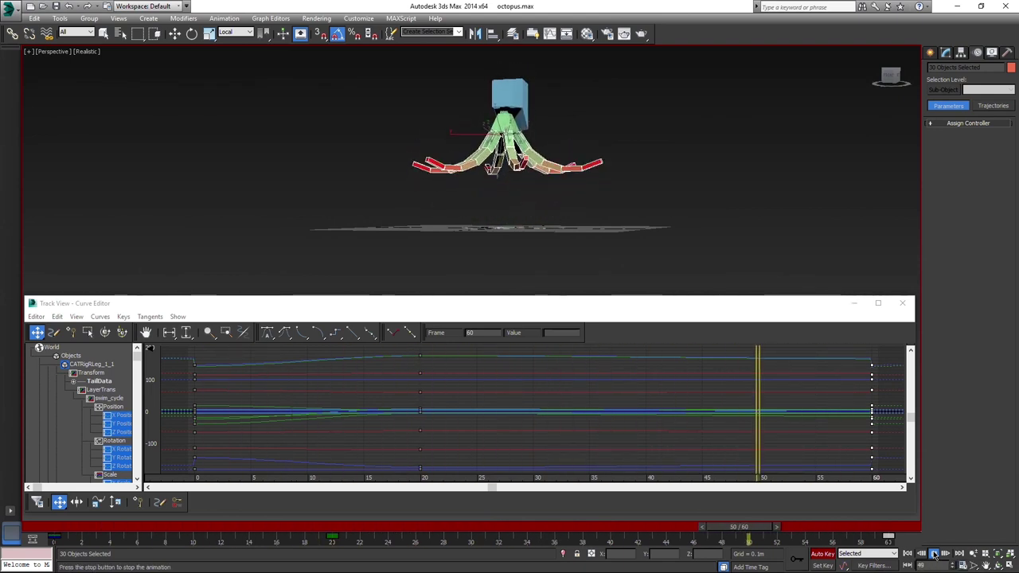
key("e")
left_click_drag(251, 540, 41, 531)
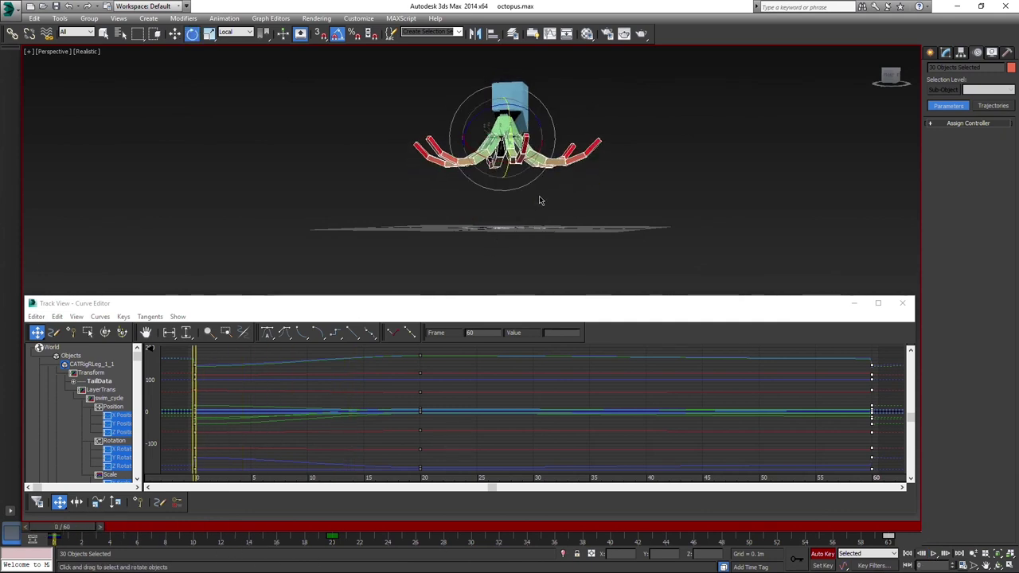
Step: Go to frame 19, show the viewport in wireframe and select the second bone segment of all six legs
left_click_drag(66, 527, 318, 540)
key("e")
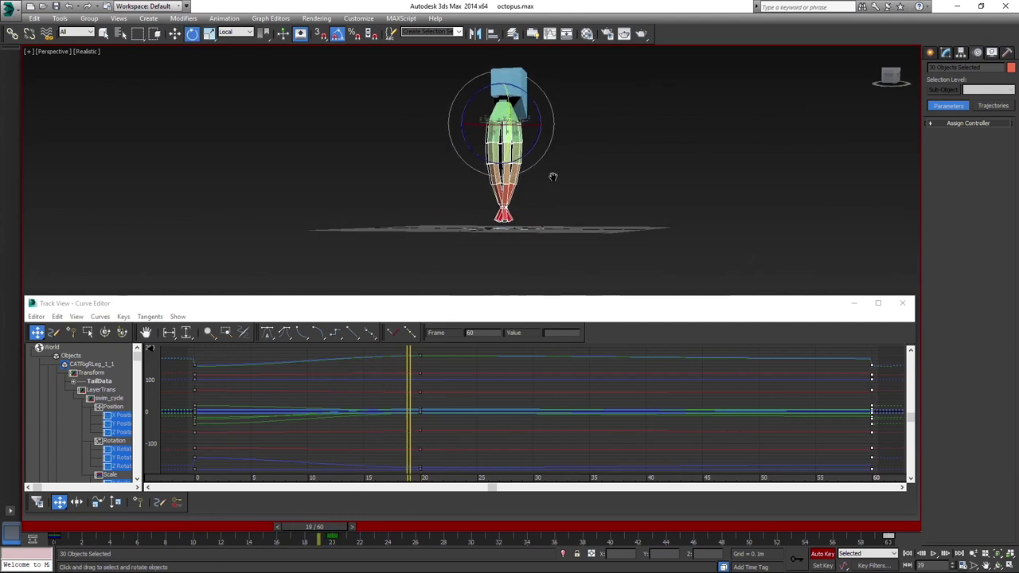
scroll(553, 178, "up", 4)
scroll(540, 184, "down", 2)
left_click(428, 166)
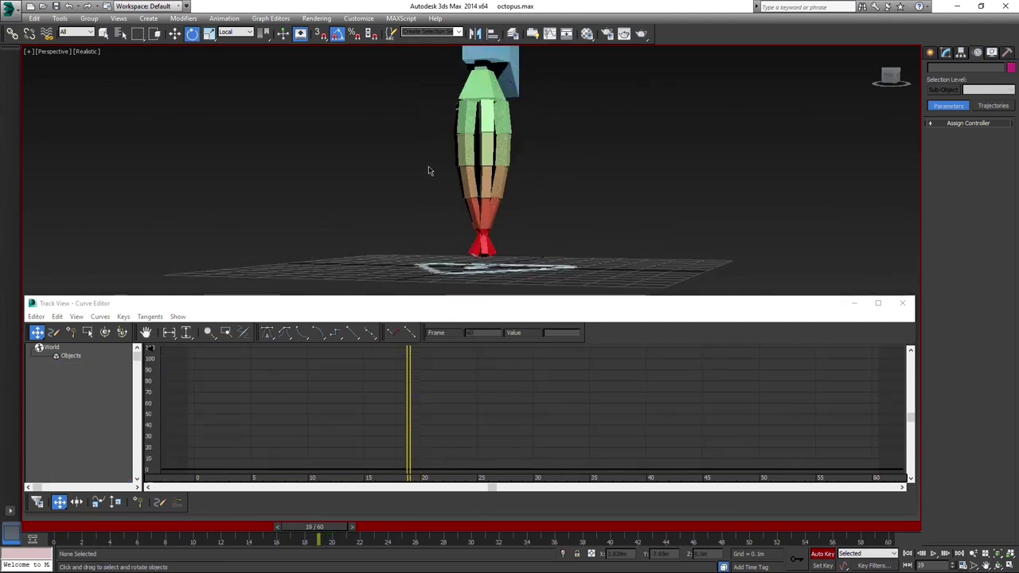
key("F3")
left_click_drag(543, 156, 542, 158)
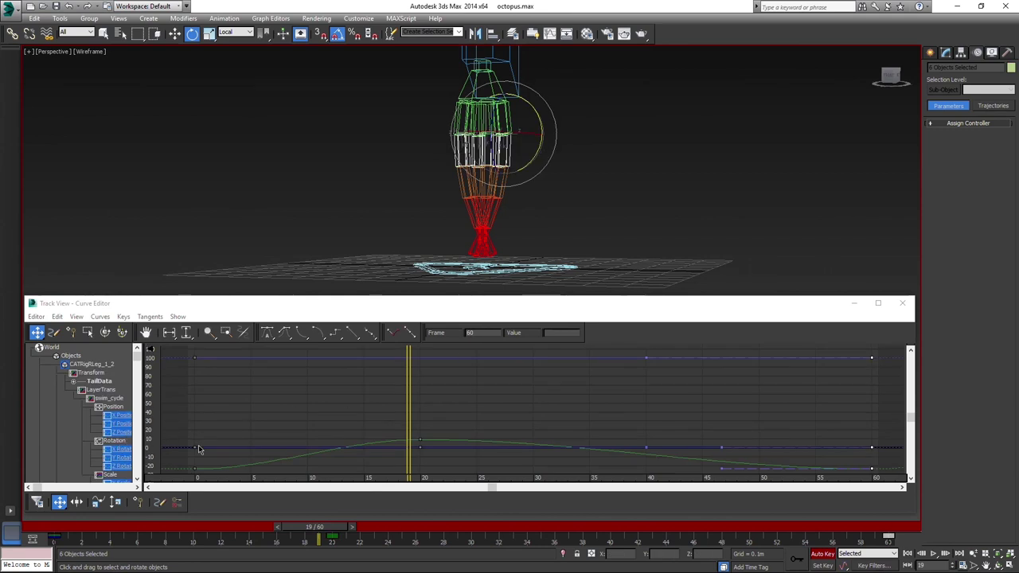
Step: Shift all keys of the second leg segments 3 frames later and check their repeating curves
left_click_drag(912, 542, 233, 550)
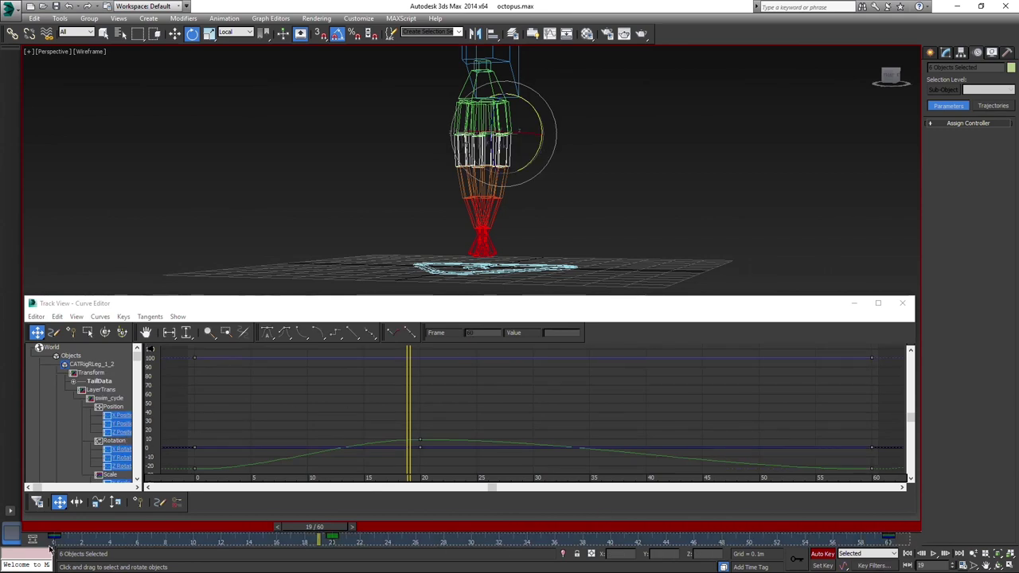
left_click_drag(49, 548, 95, 541)
middle_click_drag(590, 376, 698, 380)
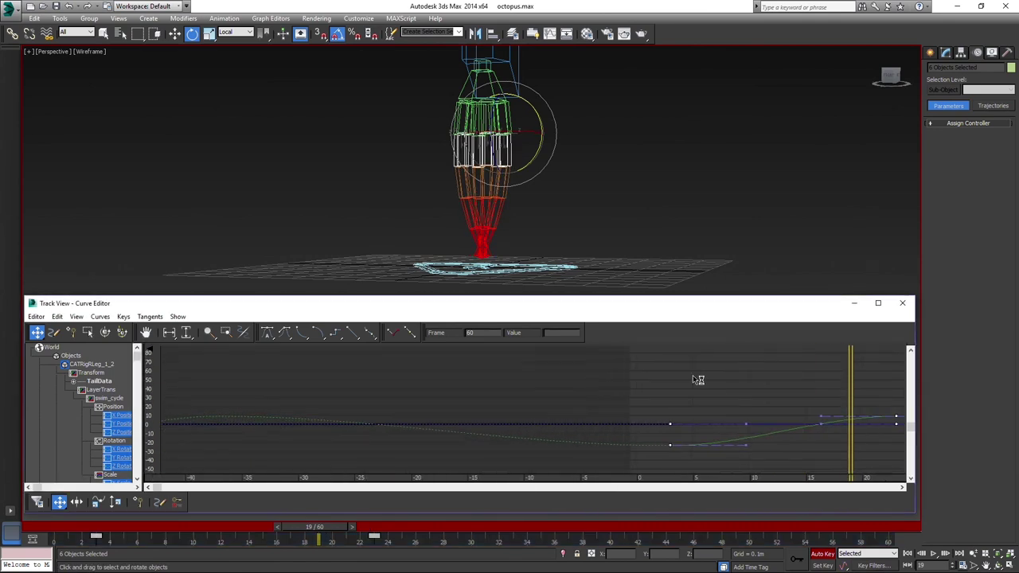
scroll(794, 386, "down", 5)
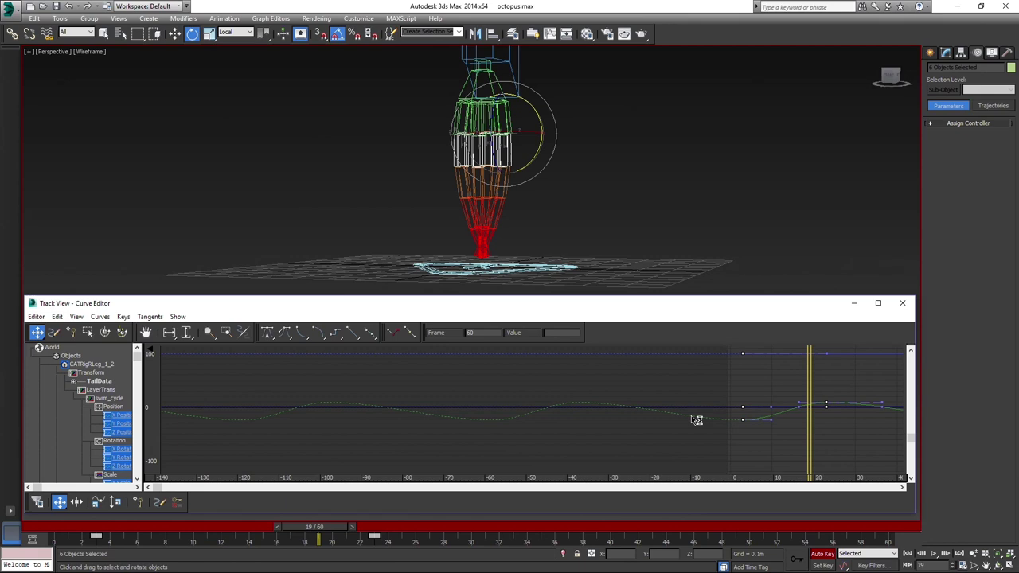
middle_click_drag(784, 394, 746, 385)
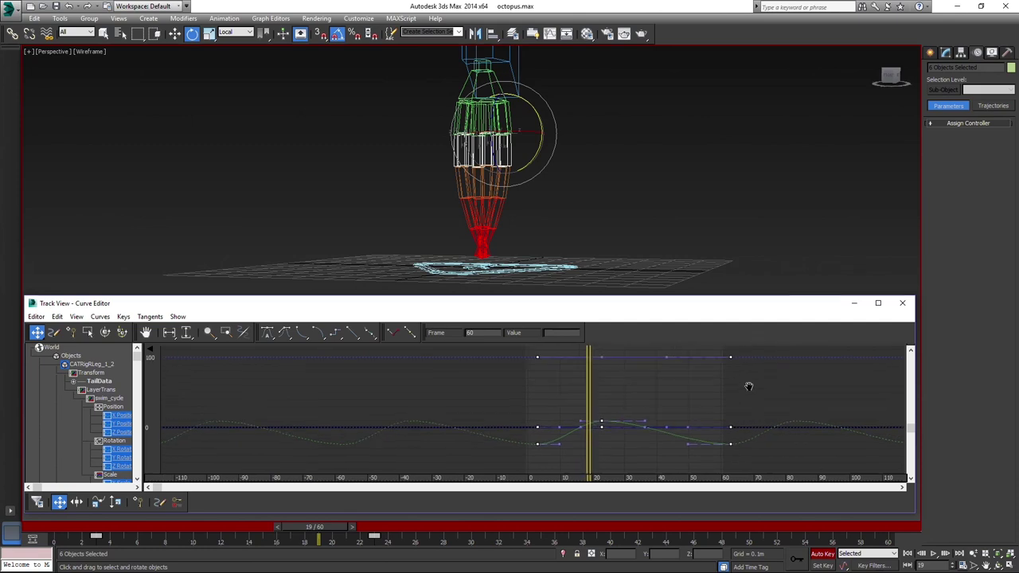
Step: Shift all keys of the third leg segments 6 frames later and those of the fourth segments 9 frames later
left_click(449, 192)
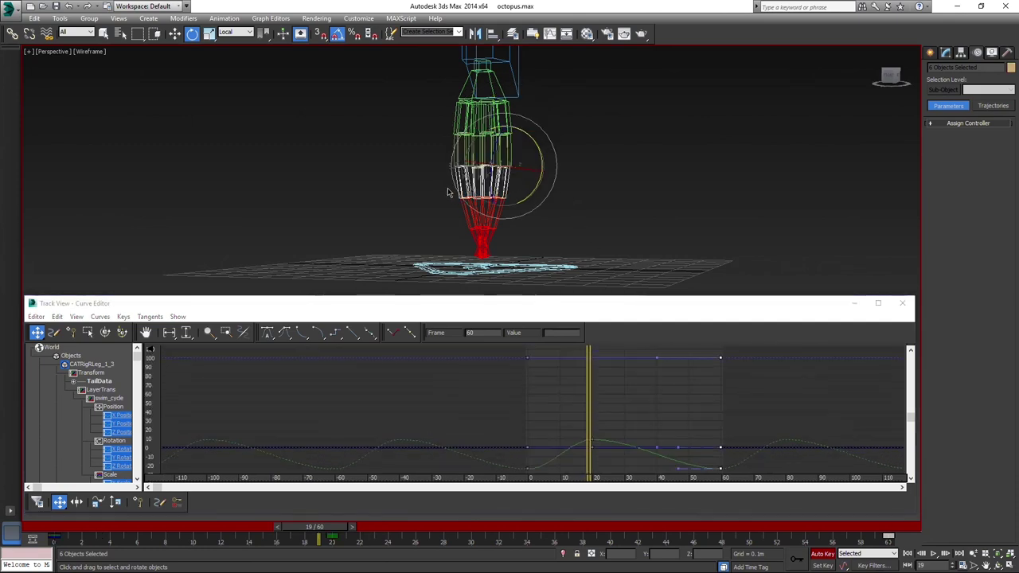
left_click_drag(906, 543, 137, 538)
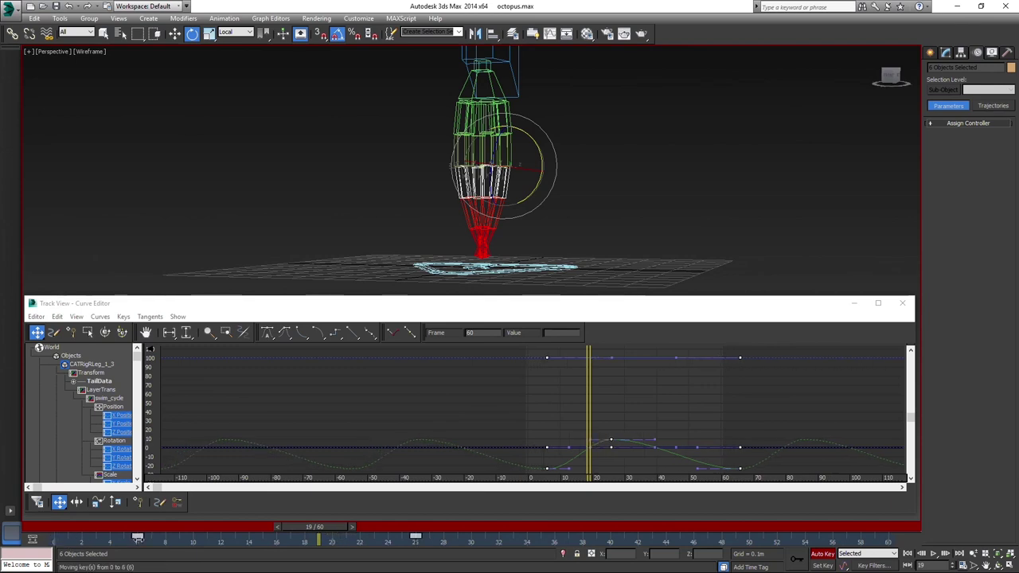
left_click_drag(564, 209, 433, 224)
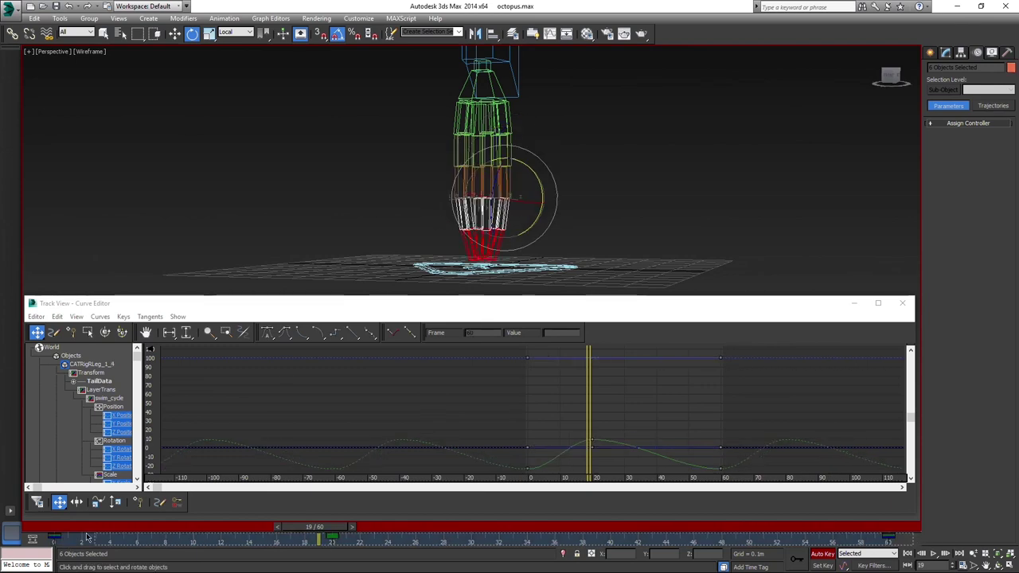
left_click_drag(55, 537, 179, 546)
Step: Select the end segments of all six legs, shift all their keys 12 frames later and clear the selection
left_click_drag(550, 247, 414, 248)
left_click_drag(910, 540, 225, 542)
left_click(685, 191)
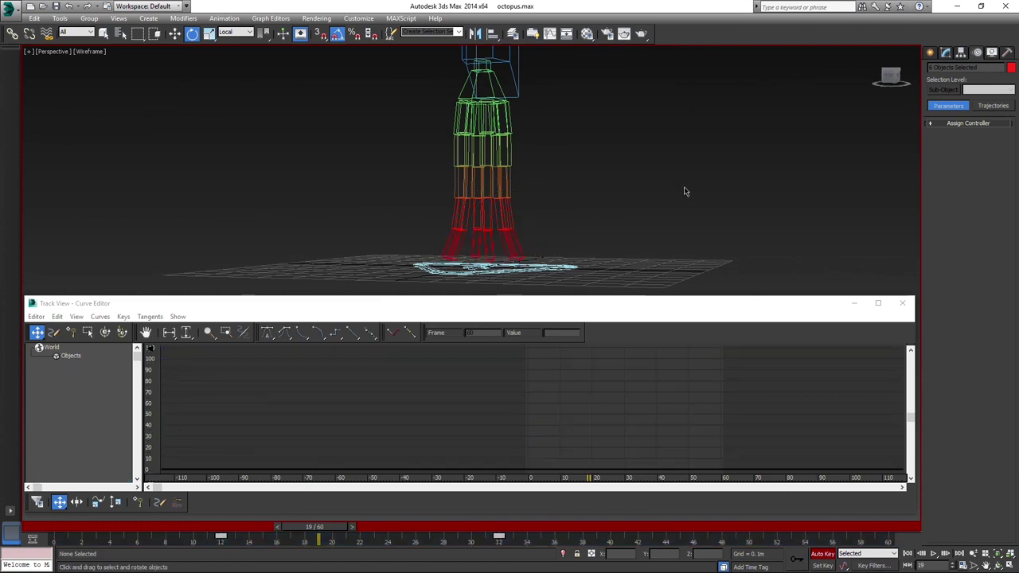
Step: Play the swim cycle, return the viewport to Realistic shading and stop at frame 60
left_click(934, 553)
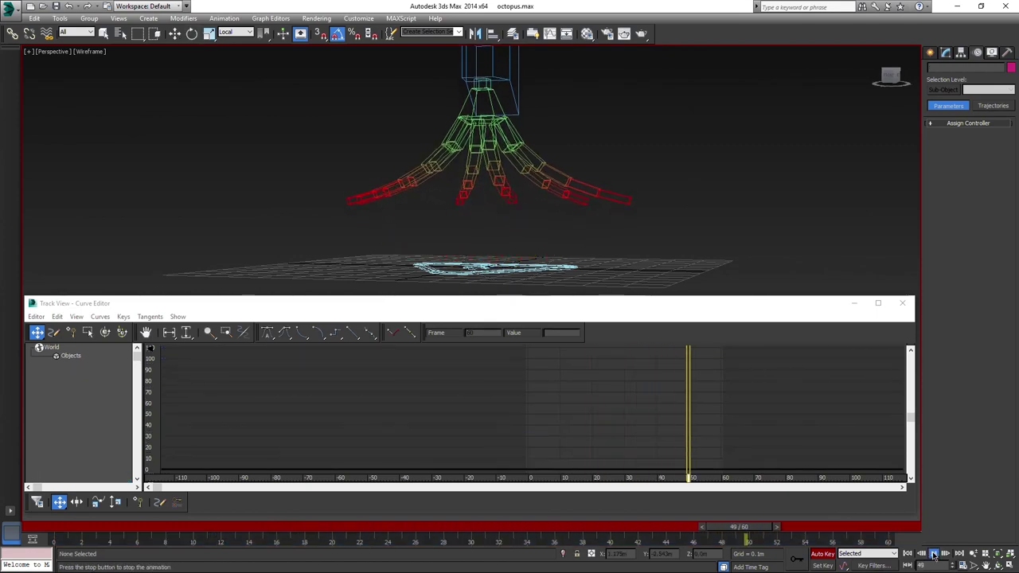
key("F3")
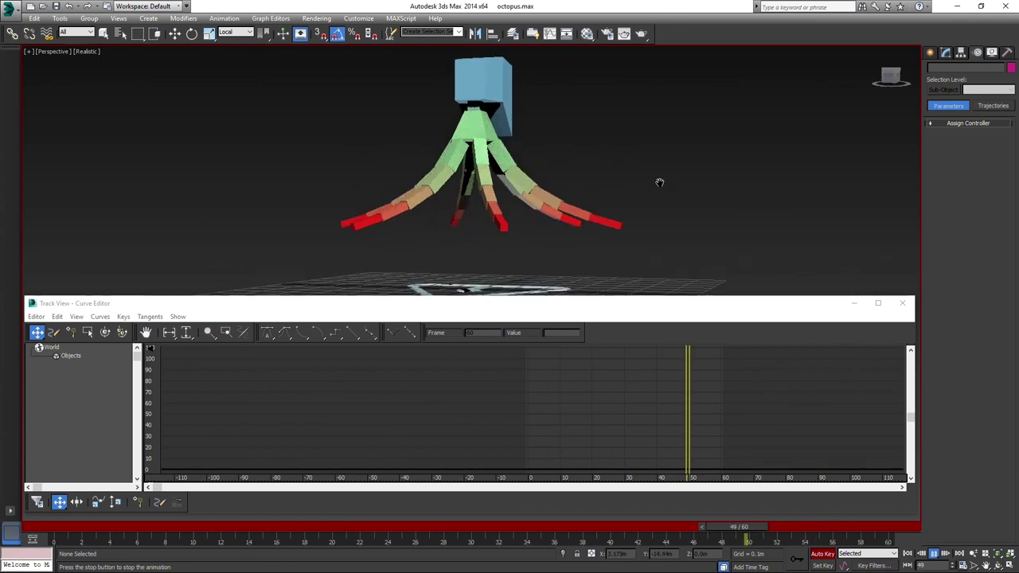
scroll(660, 185, "down", 3)
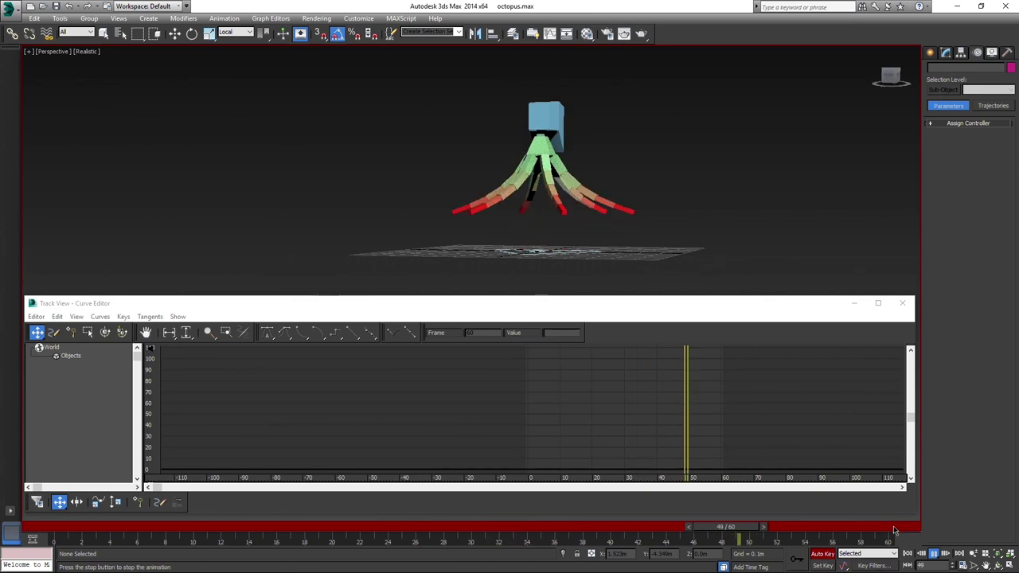
key("e")
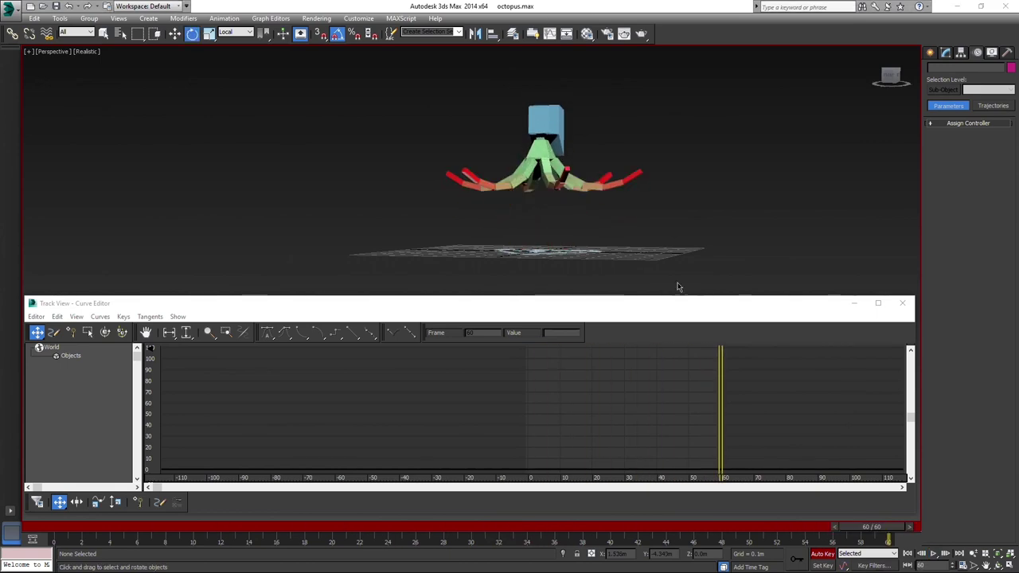
Step: Select all five bones of the leg nearest the middle and shift all their keys 3 frames later
left_click(546, 165)
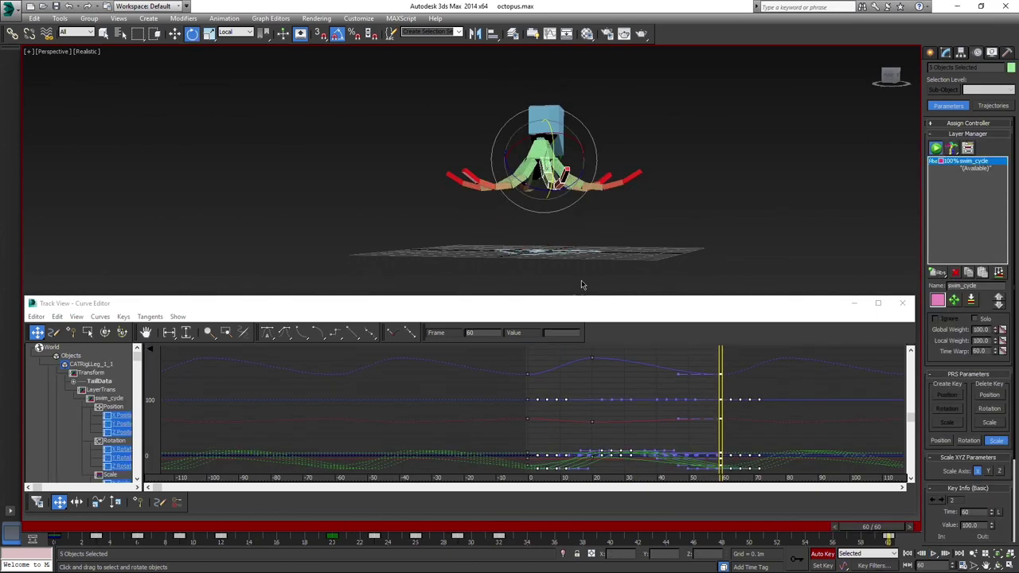
left_click(485, 359)
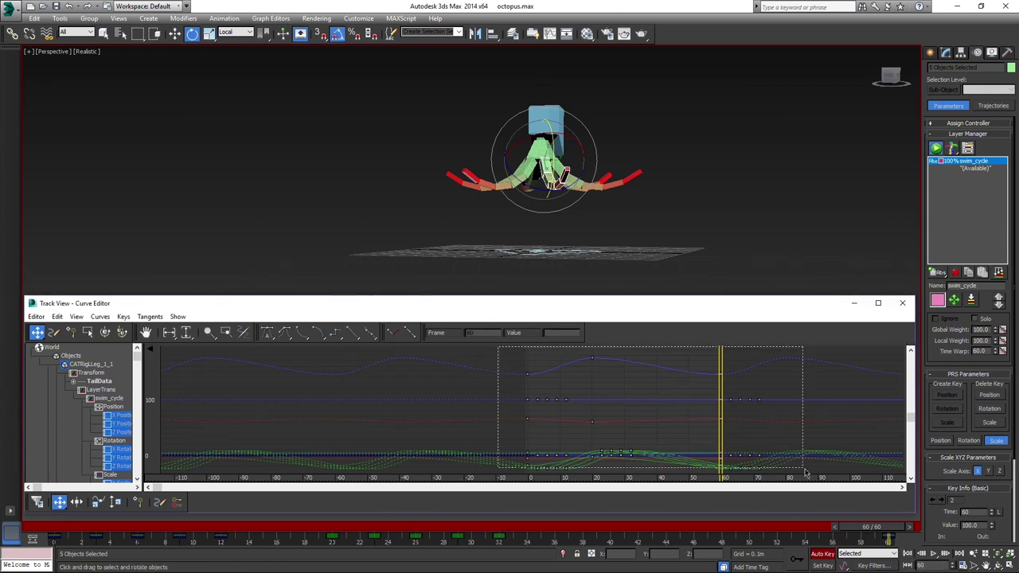
left_click_drag(805, 473, 820, 475)
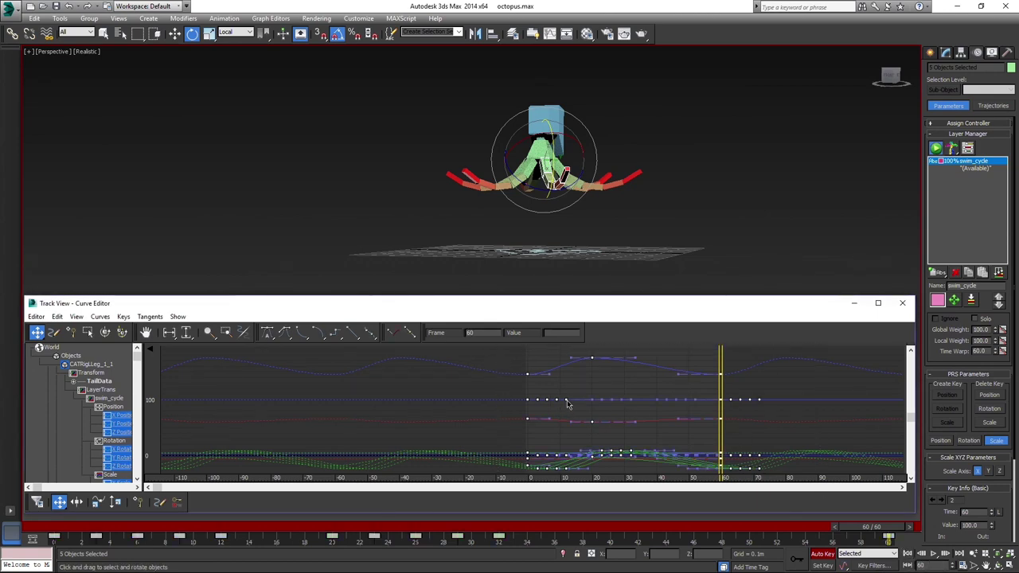
left_click_drag(567, 404, 574, 402)
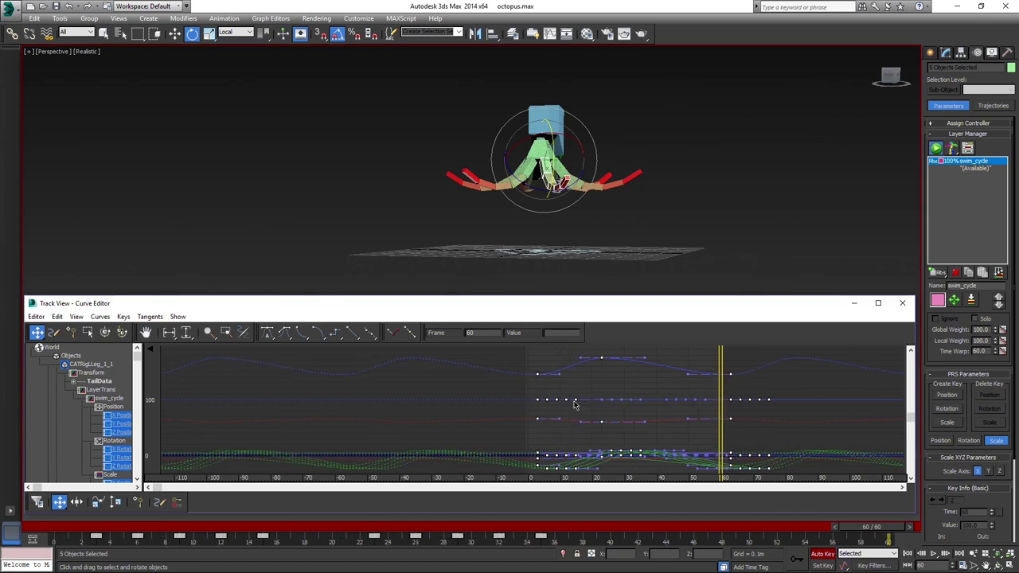
Step: Select all bones of the adjacent leg left of the middle and shift all their keys 3 frames earlier
left_click(529, 170)
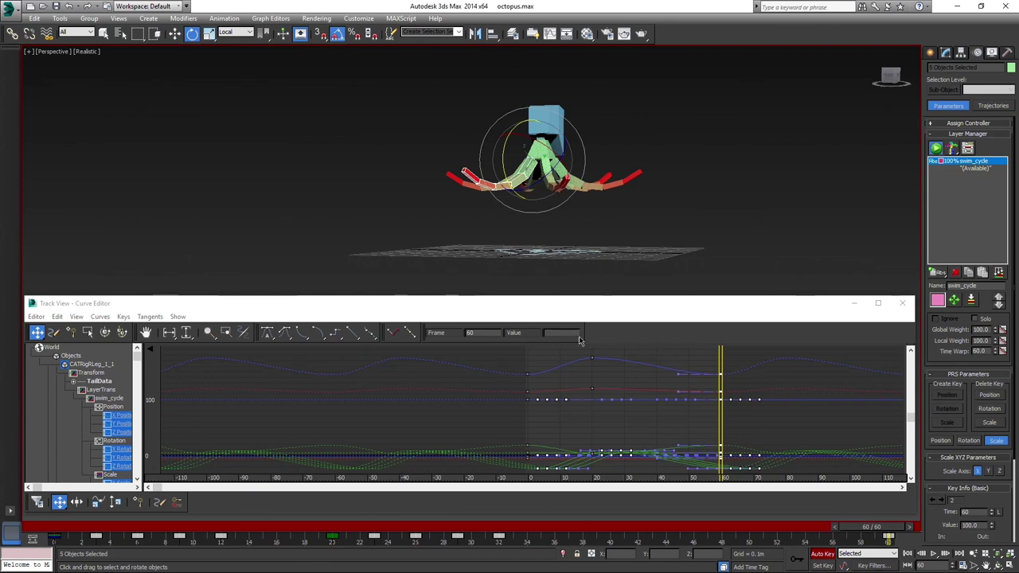
left_click_drag(509, 350, 761, 456)
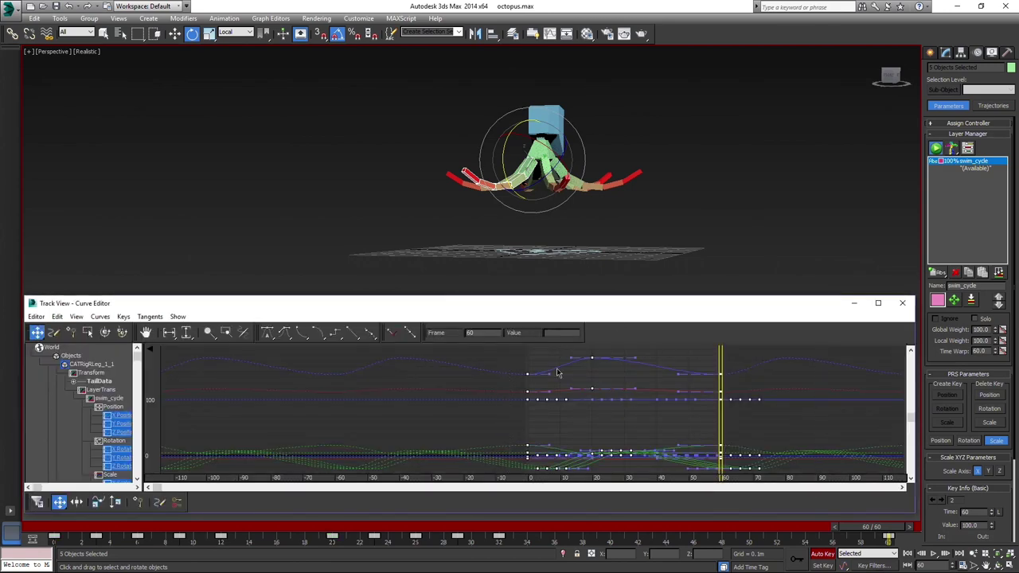
left_click_drag(592, 362, 584, 363)
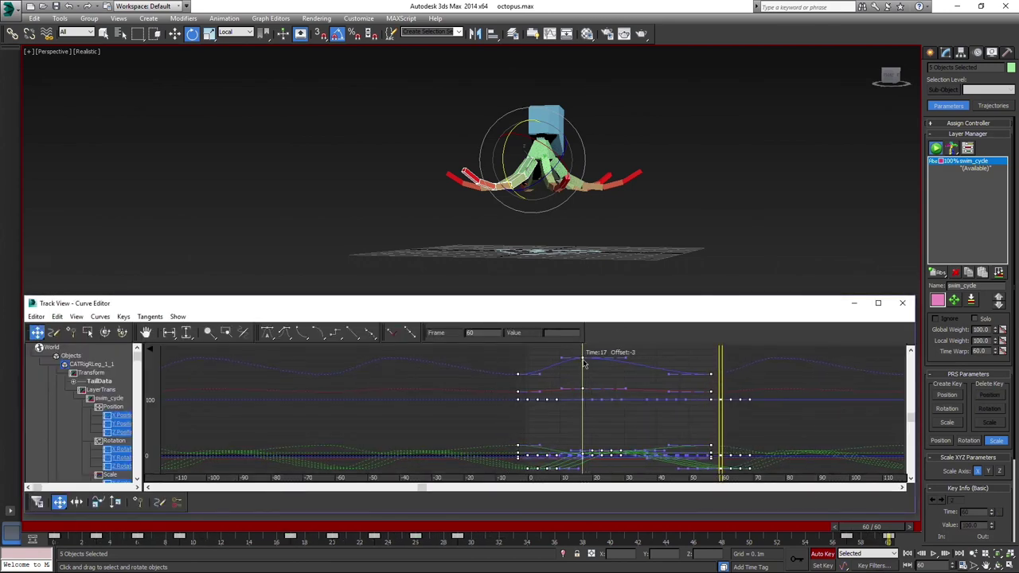
Step: Select the whole leg that extends farthest right in an angled view and shift all its keys 2 frames later
middle_click_drag(624, 218, 578, 180, "alt")
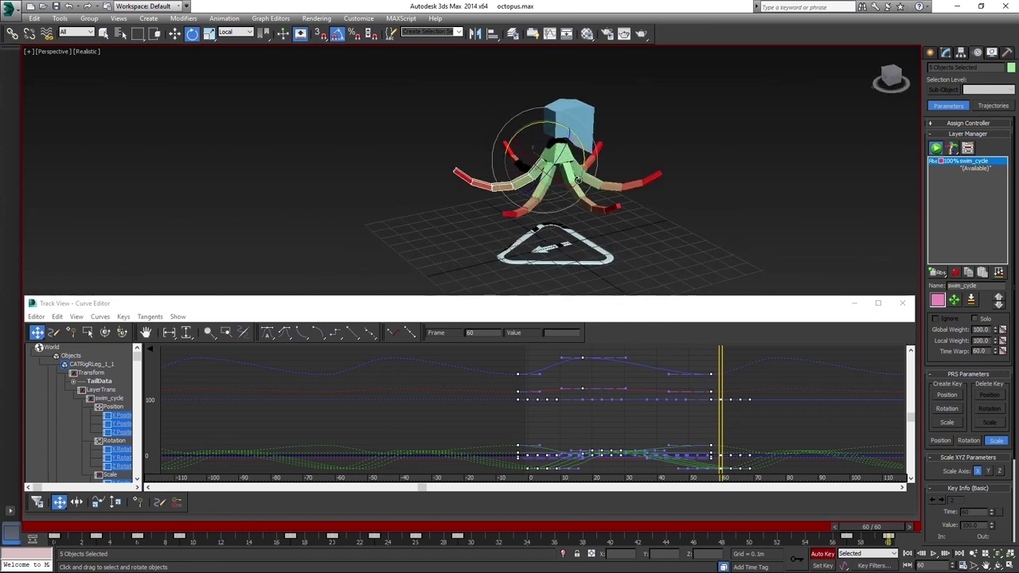
double_click(577, 168)
left_click_drag(504, 347, 626, 402)
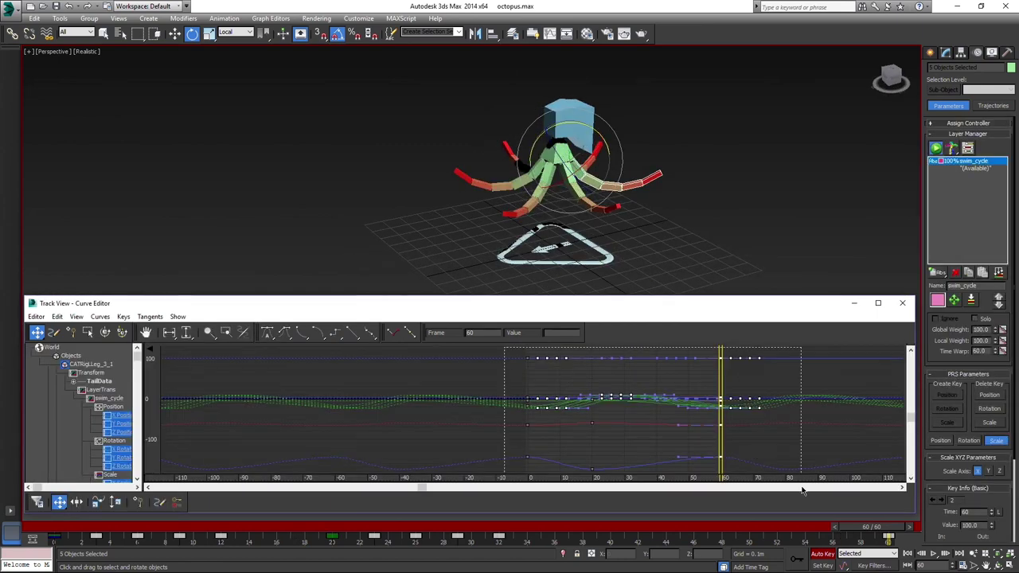
left_click_drag(566, 363, 573, 362)
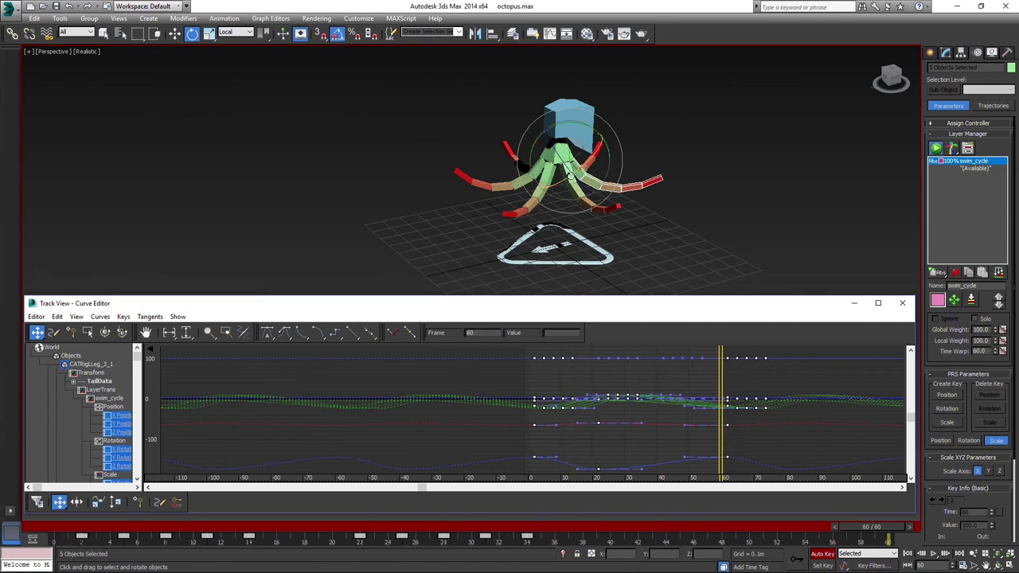
Step: Select the whole front-right leg and shift all its keys 1 frame earlier
left_click(572, 214)
left_click(750, 459)
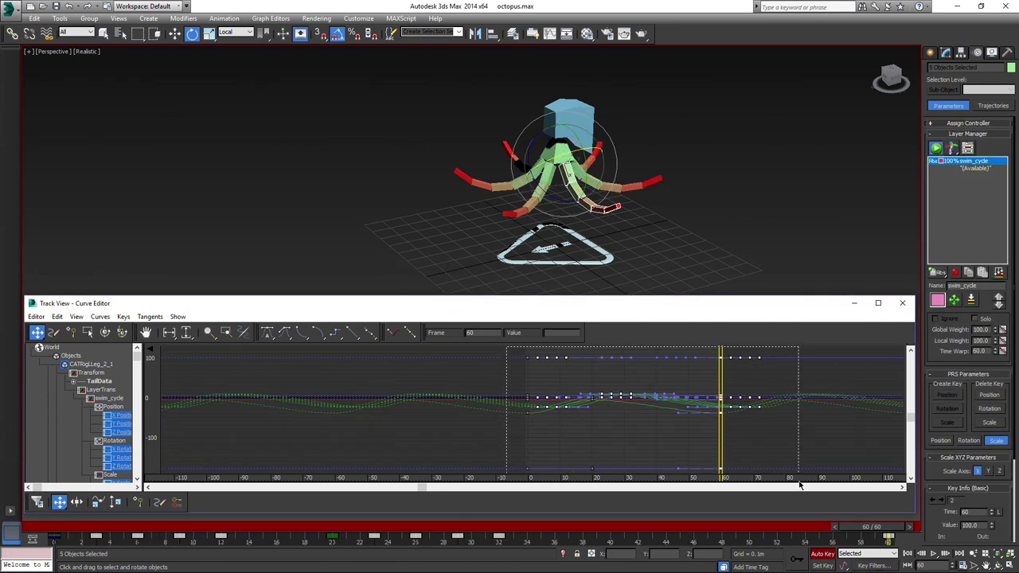
left_click_drag(720, 358, 718, 360)
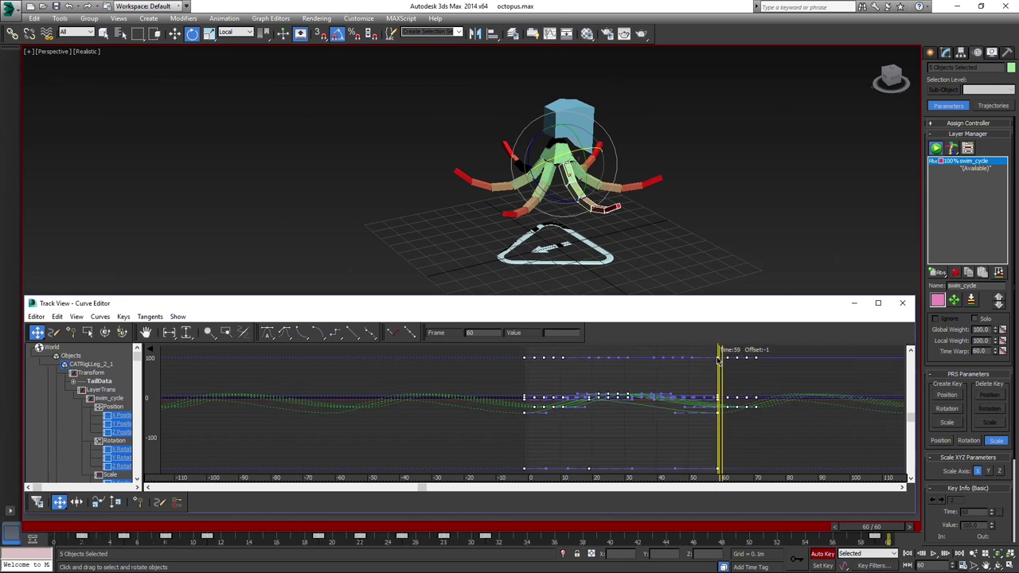
Step: Select all five bones of the right-hand leg nearest the viewer and shift all their keys 4 frames later
middle_click_drag(732, 258, 629, 260, "alt")
left_click(661, 189)
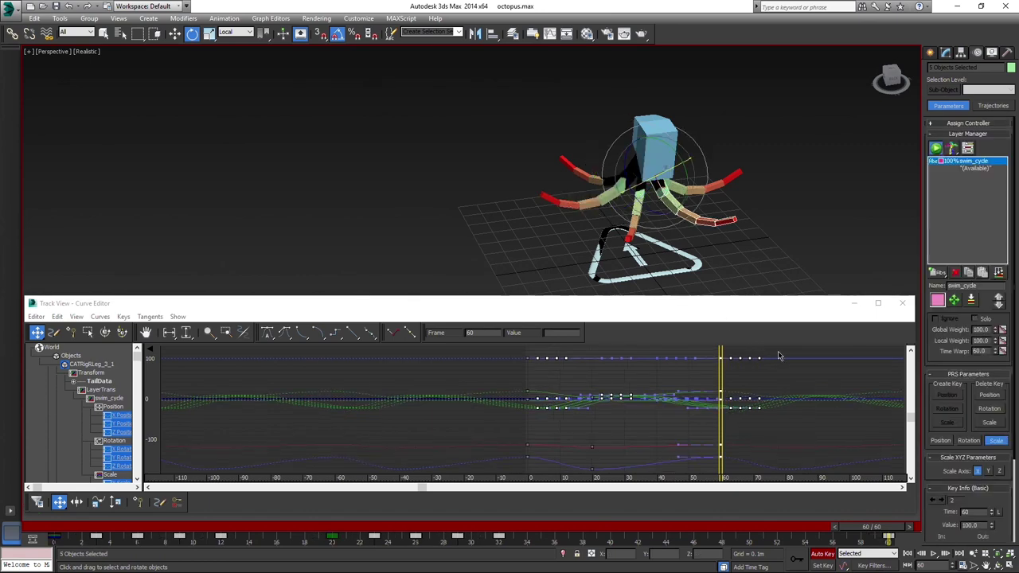
left_click_drag(779, 356, 481, 467)
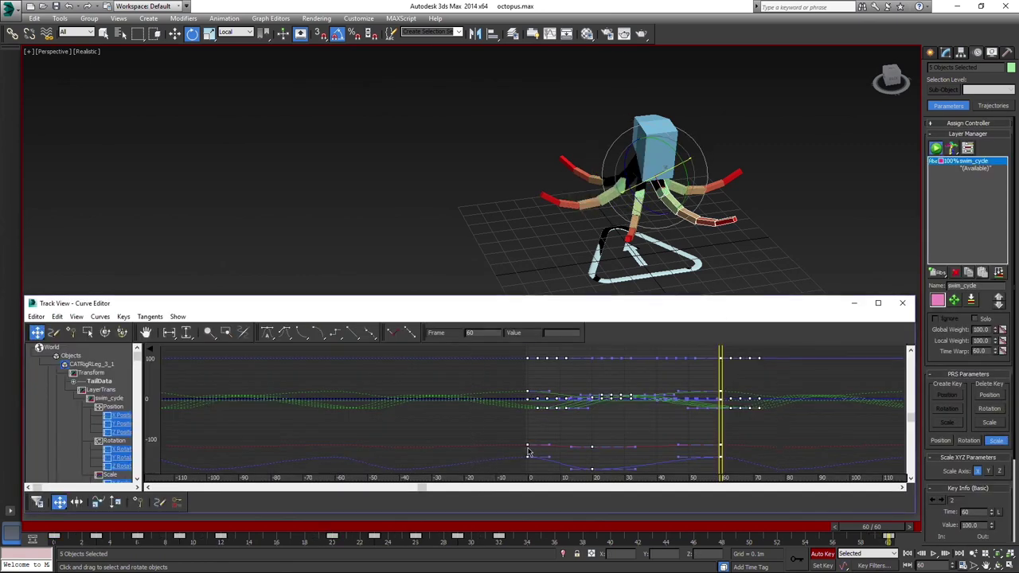
left_click_drag(528, 450, 541, 451)
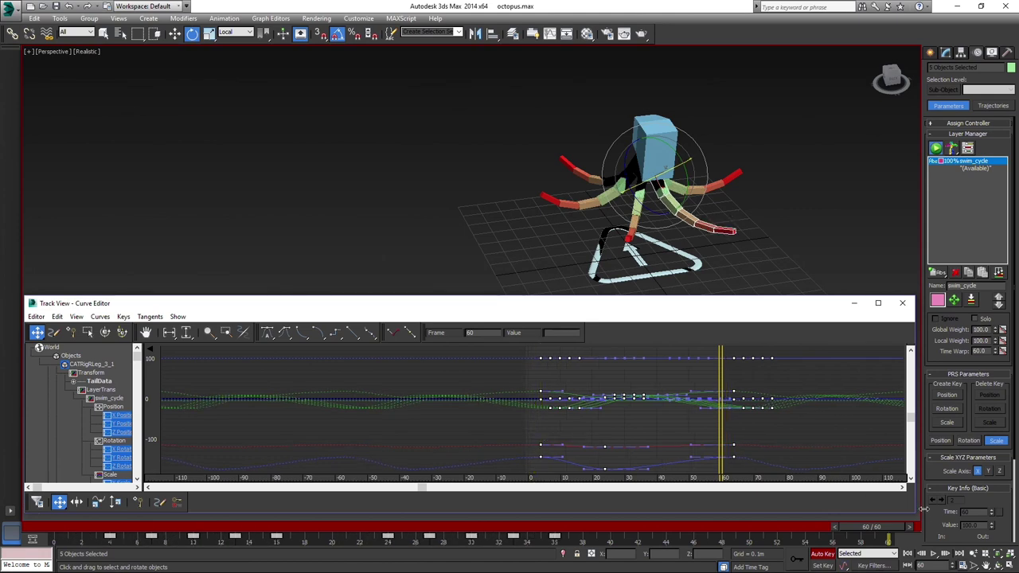
Step: Play back the swim cycle from a low angle to check the leg offsets, and stop at frame 60
left_click(932, 554)
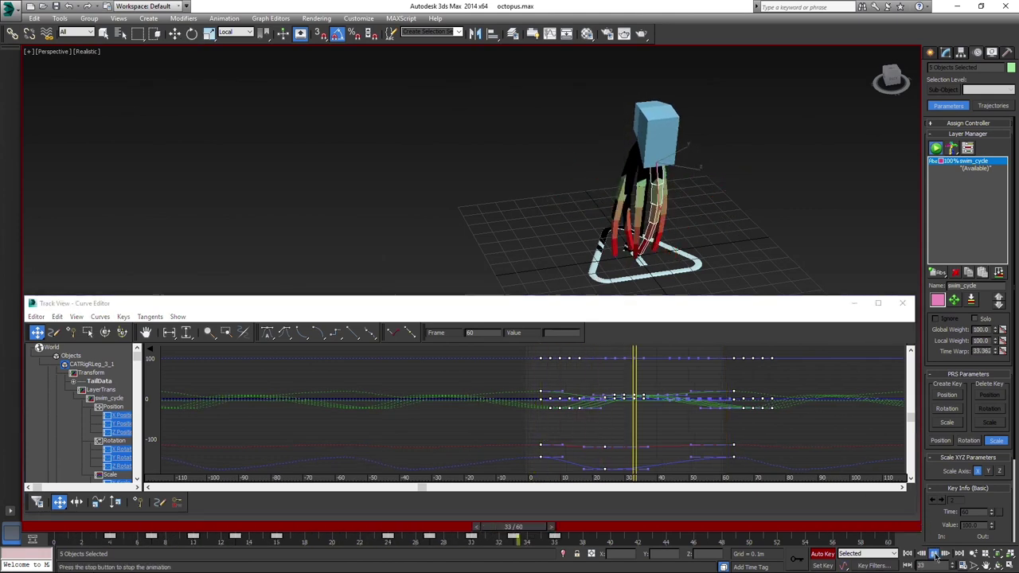
middle_click_drag(716, 218, 800, 190, "alt")
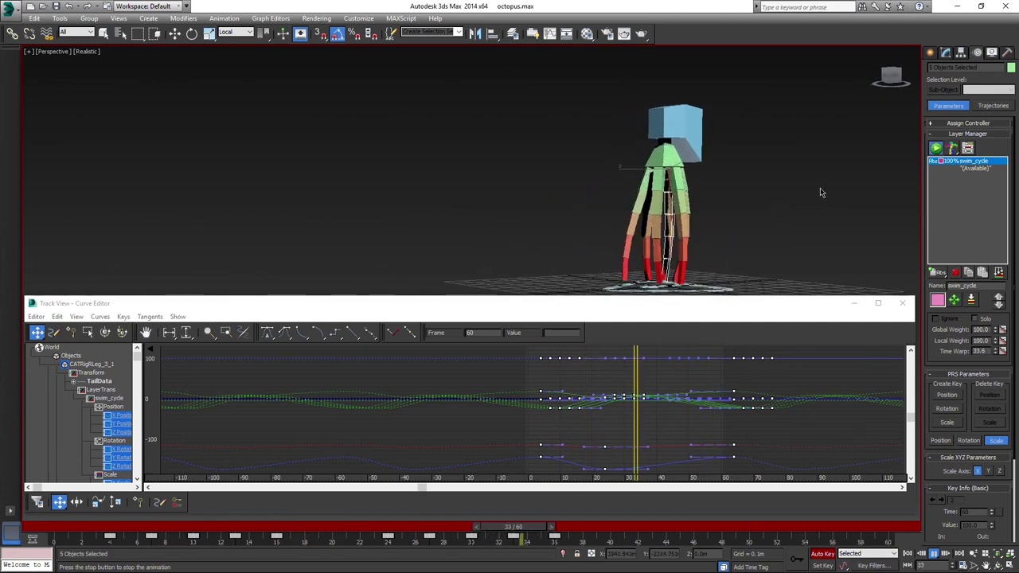
middle_click_drag(805, 245, 792, 237)
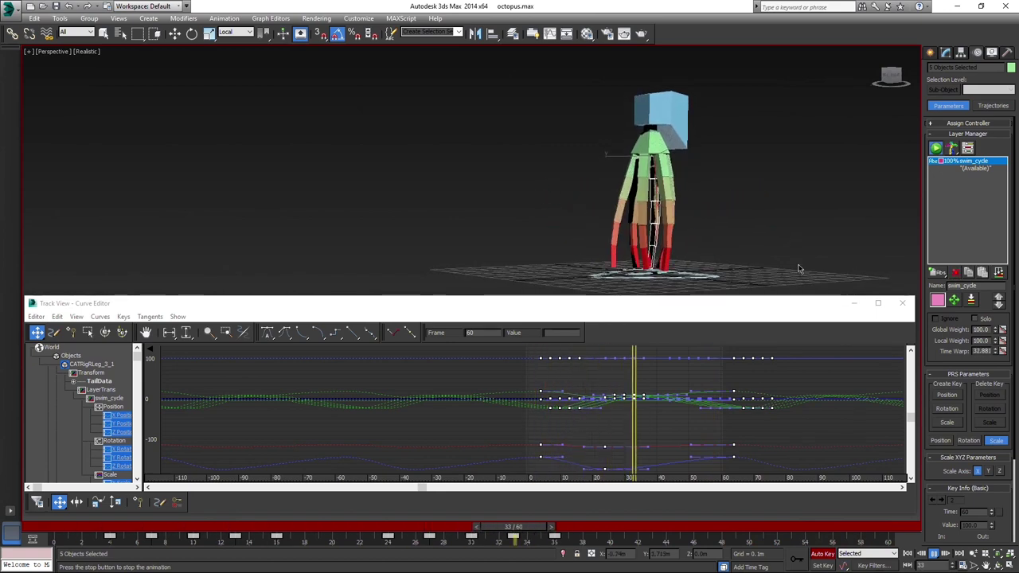
left_click(904, 529)
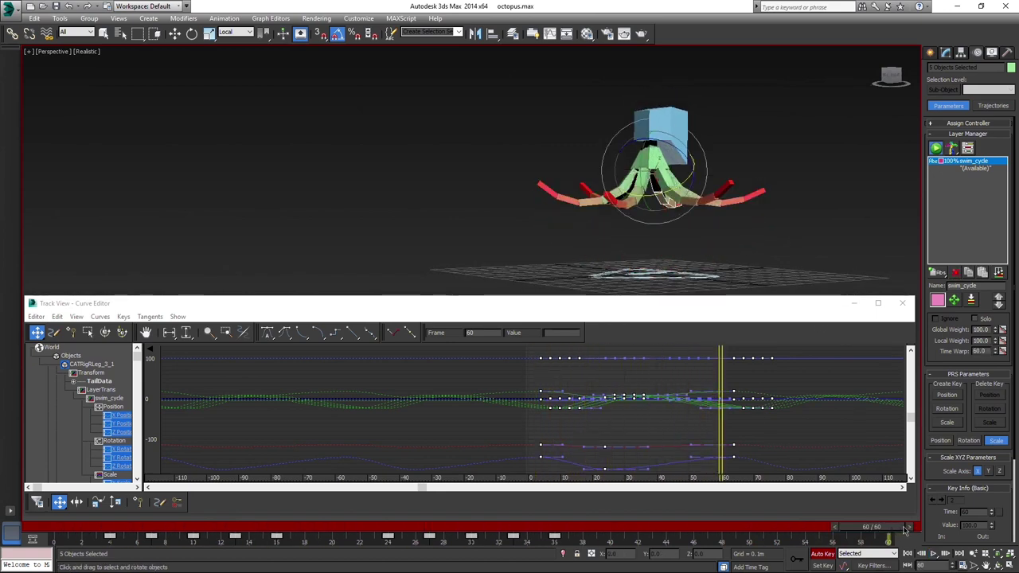
Step: Select the octopus head and, with Auto Key off, tilt it to -15 degrees about its local Z axis
left_click(847, 245)
middle_click_drag(844, 244, 783, 246, "alt")
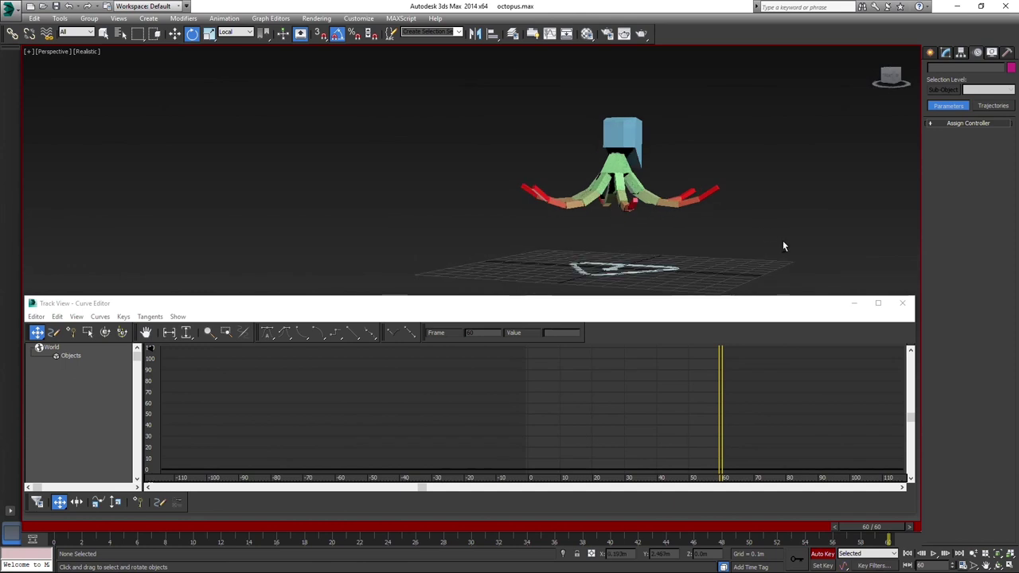
left_click(618, 132)
middle_click_drag(749, 161, 706, 155, "alt")
scroll(703, 160, "up", 3)
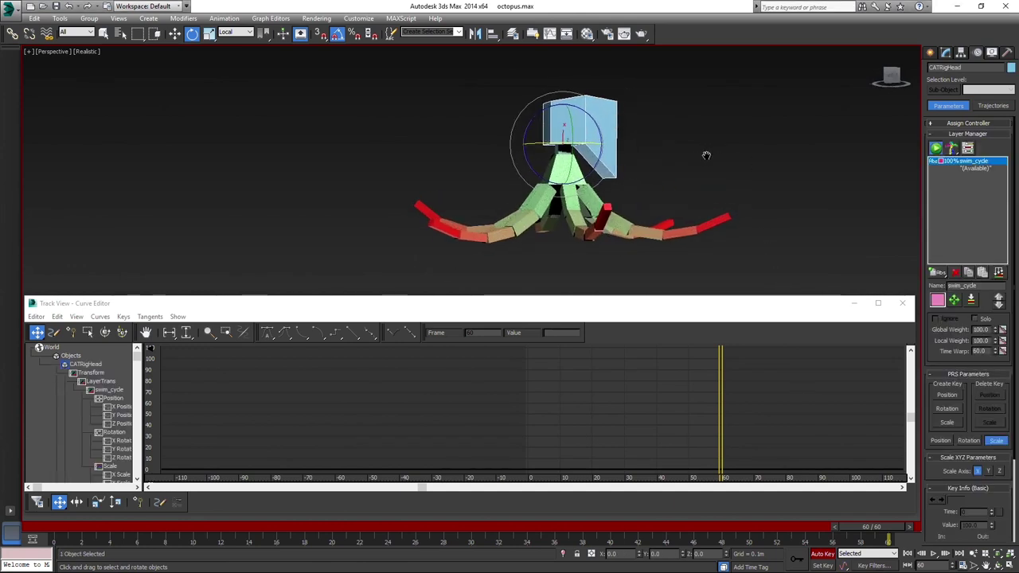
left_click(823, 555)
left_click_drag(599, 125, 602, 134)
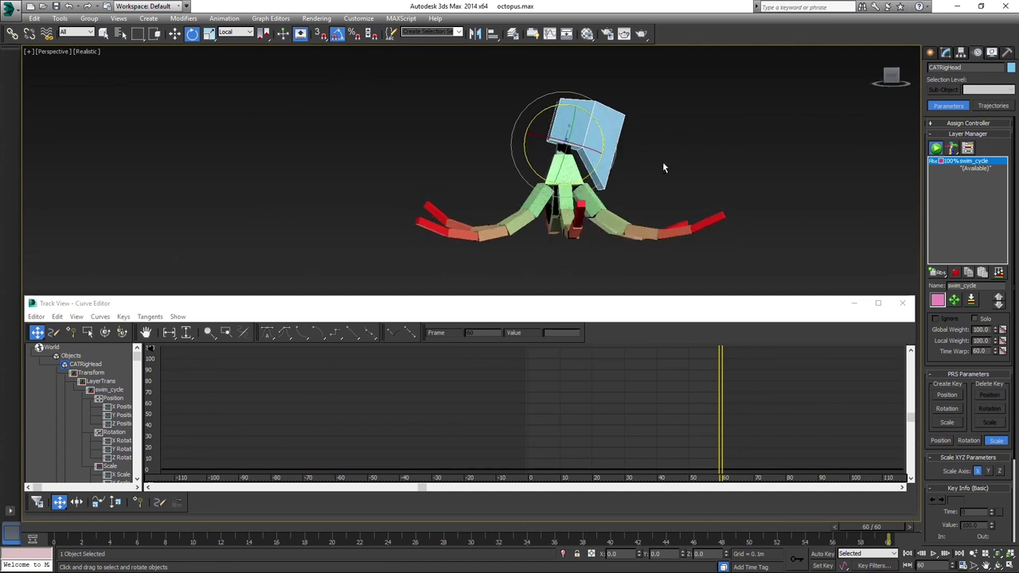
Step: Enable Auto Key and set keys for the tilted head pose at frames 60 and 0
left_click(822, 554)
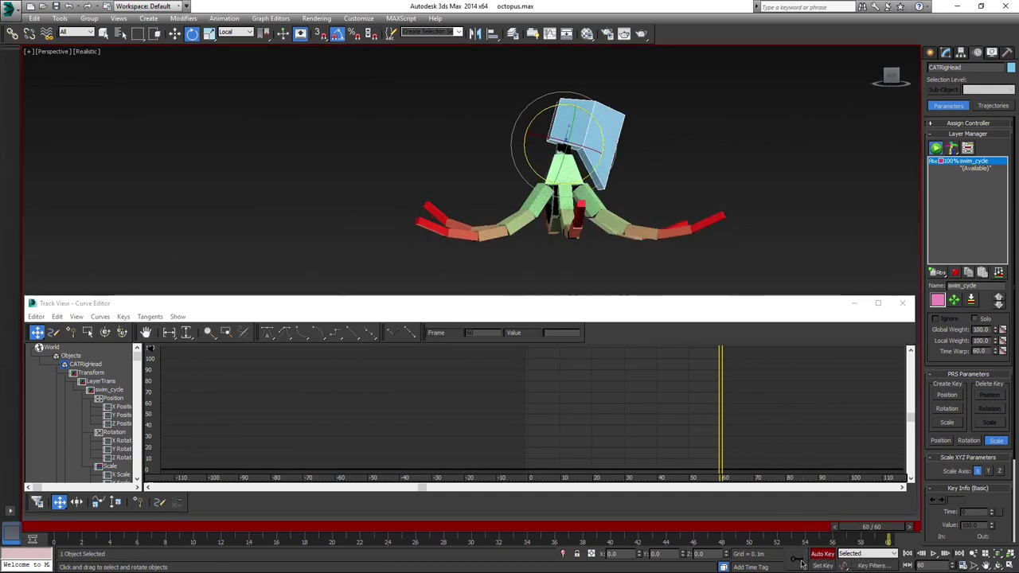
left_click(802, 564)
left_click_drag(870, 528, 48, 526)
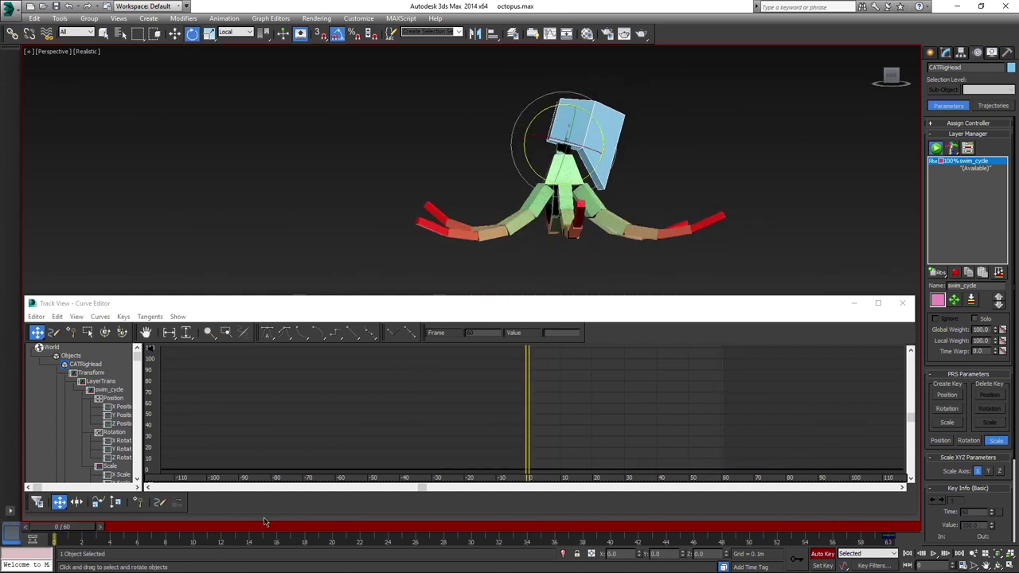
left_click(795, 561)
Step: At frame 20, rotate the head a further -10 degrees about its local Z axis and play back the motion
left_click_drag(259, 530, 327, 527)
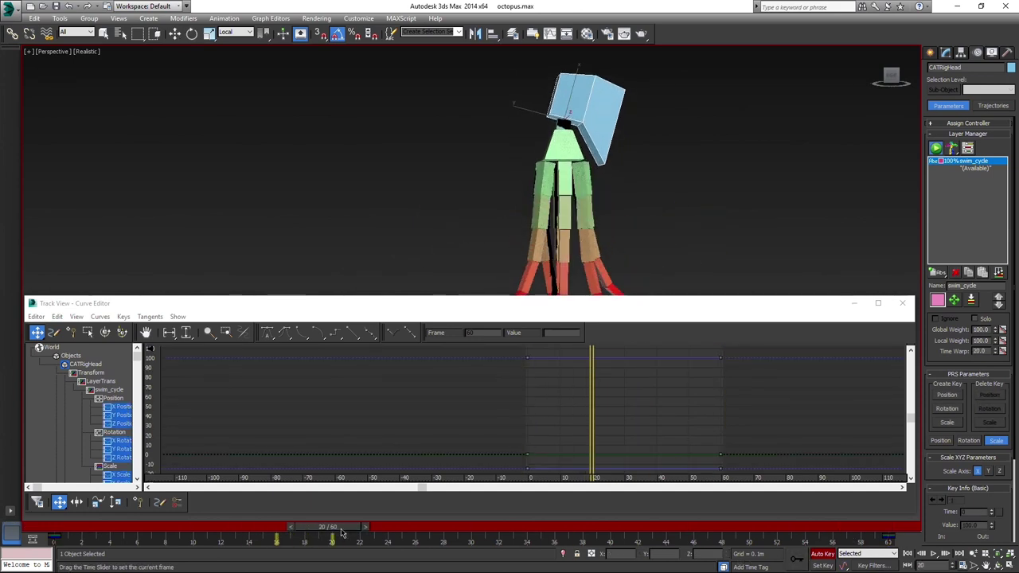
left_click_drag(587, 151, 586, 159)
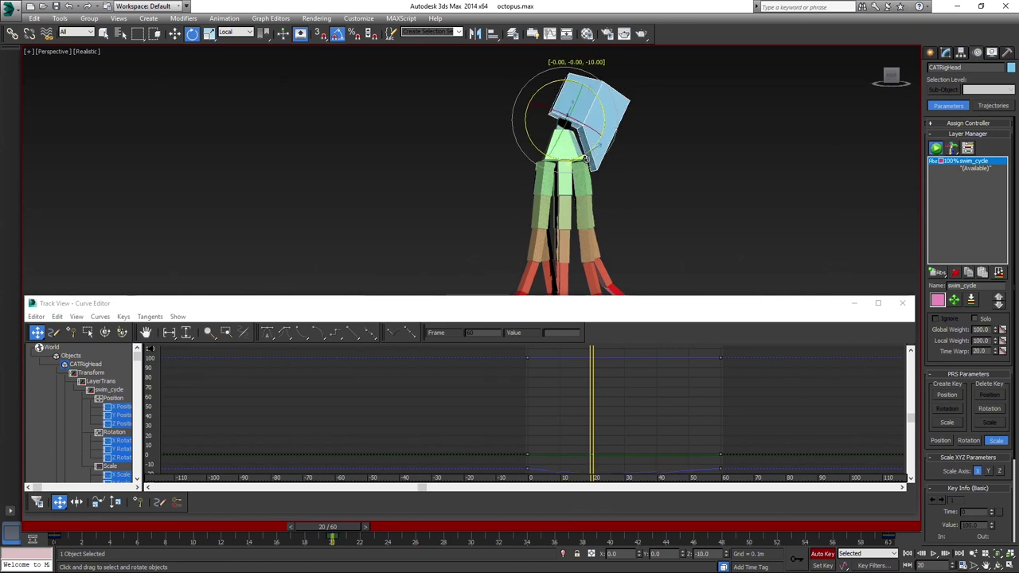
left_click(933, 554)
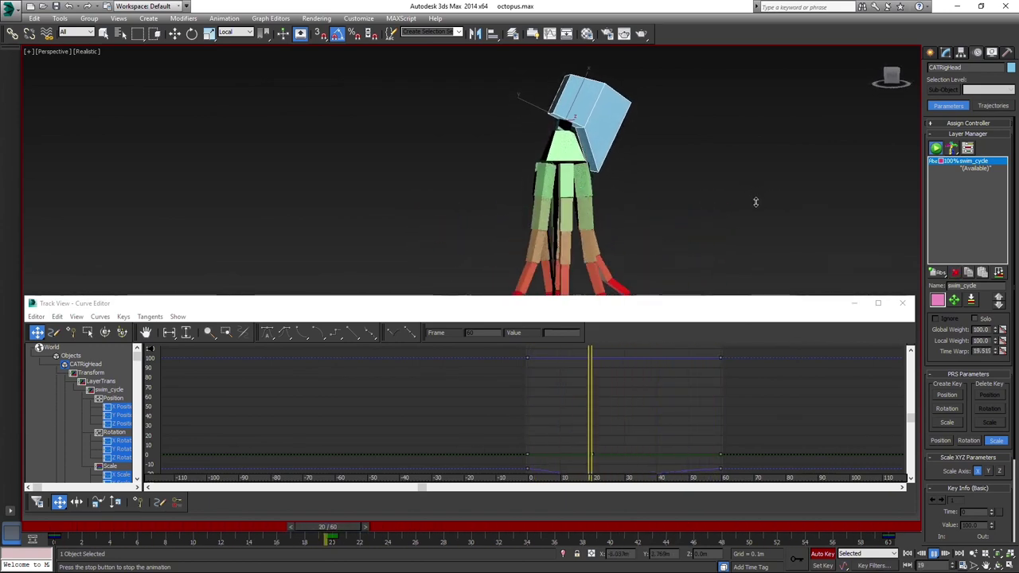
left_click_drag(718, 523, 426, 523)
Step: Select all of the head's keys and set their curves' out-of-range type to Loop
middle_click_drag(641, 435, 549, 417)
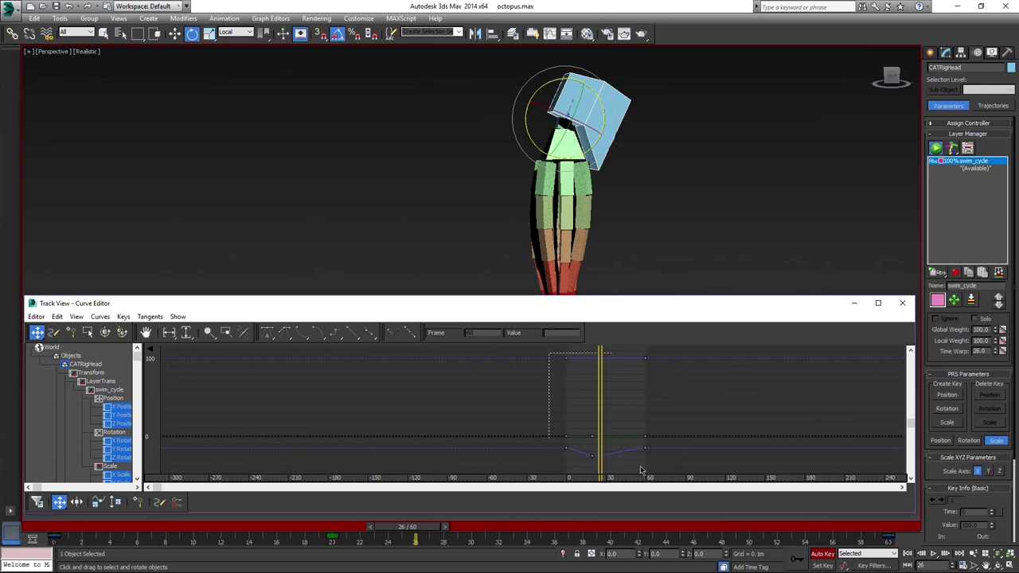
left_click(57, 317)
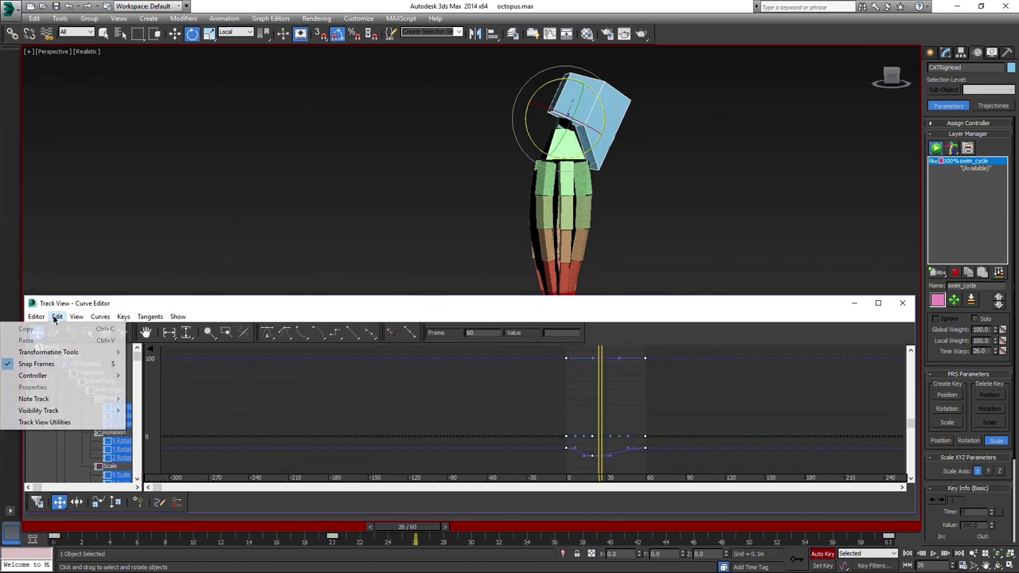
mouse_move(51, 376)
left_click(197, 470)
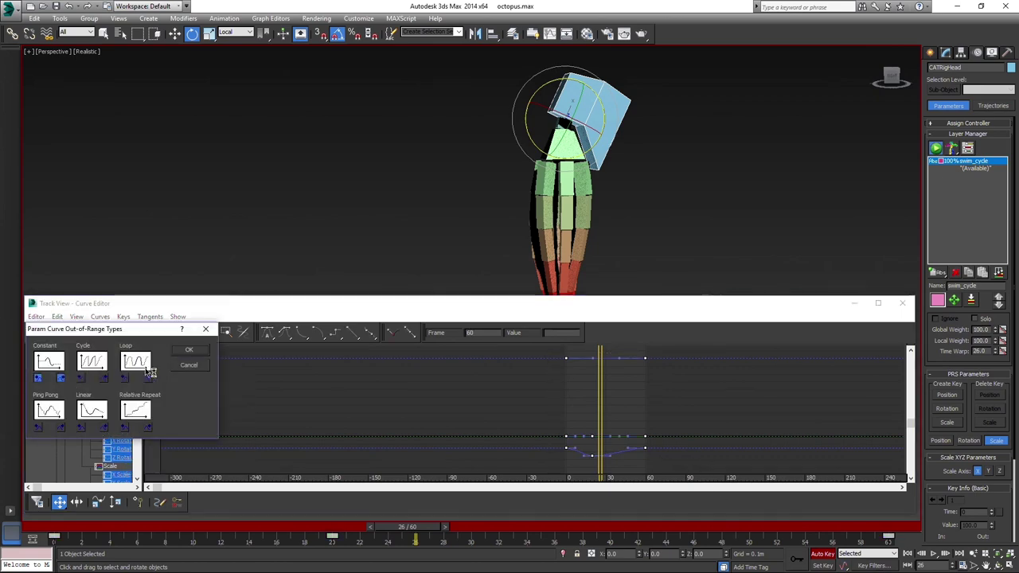
left_click(188, 349)
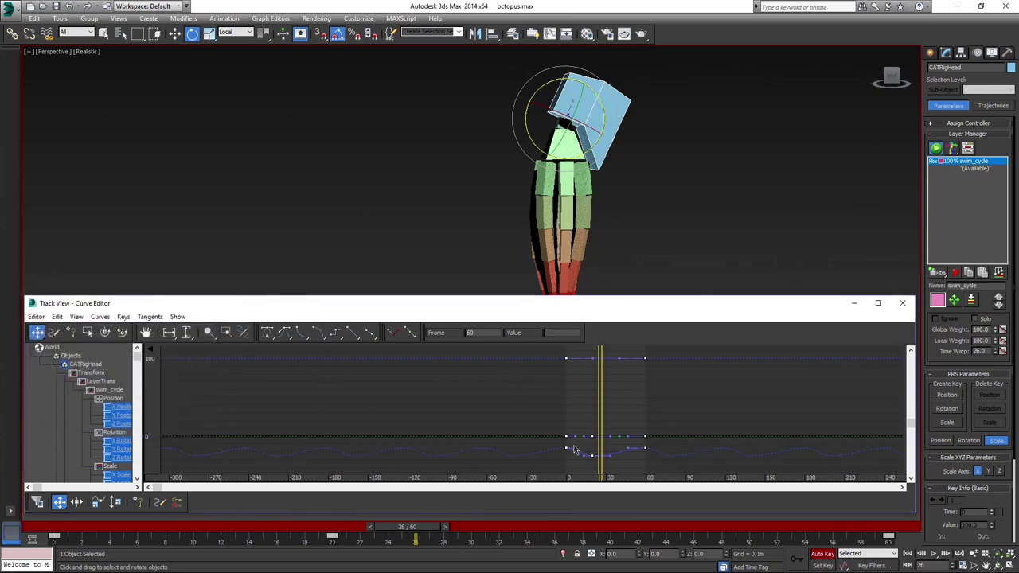
Step: Shift all the head's keys 5 frames later and play back the cycle to check the timing
left_click_drag(566, 448, 573, 447)
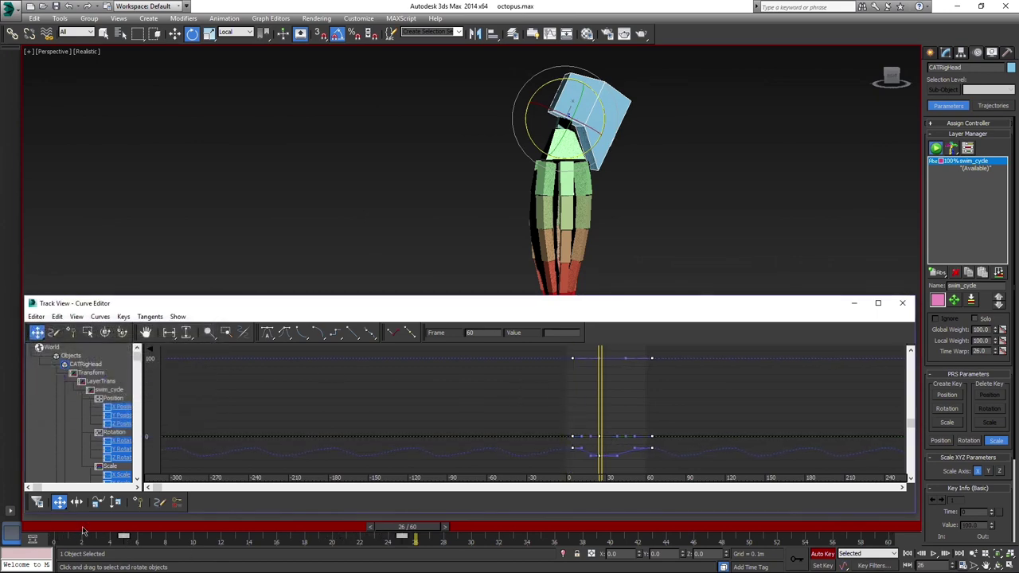
left_click(83, 531)
left_click(933, 553)
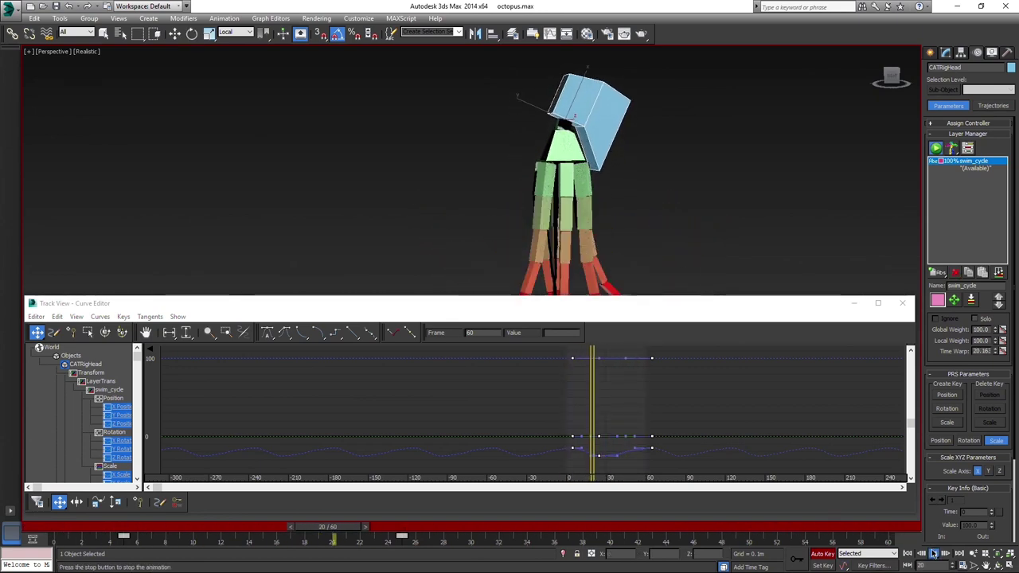
left_click(933, 553)
key("e")
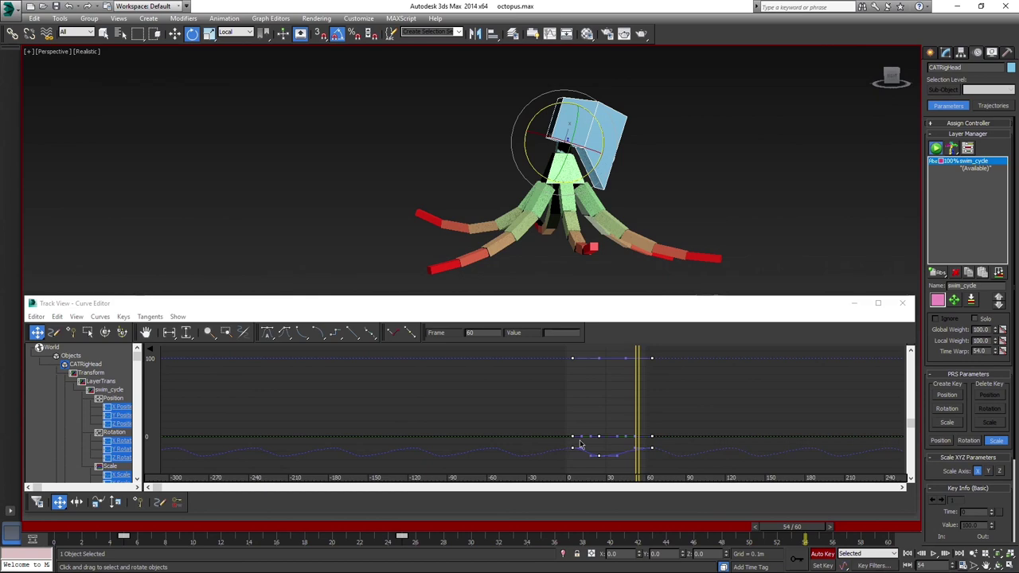
Step: Shift all the head's keys 10 frames earlier and replay the cycle
left_click_drag(573, 436, 560, 436)
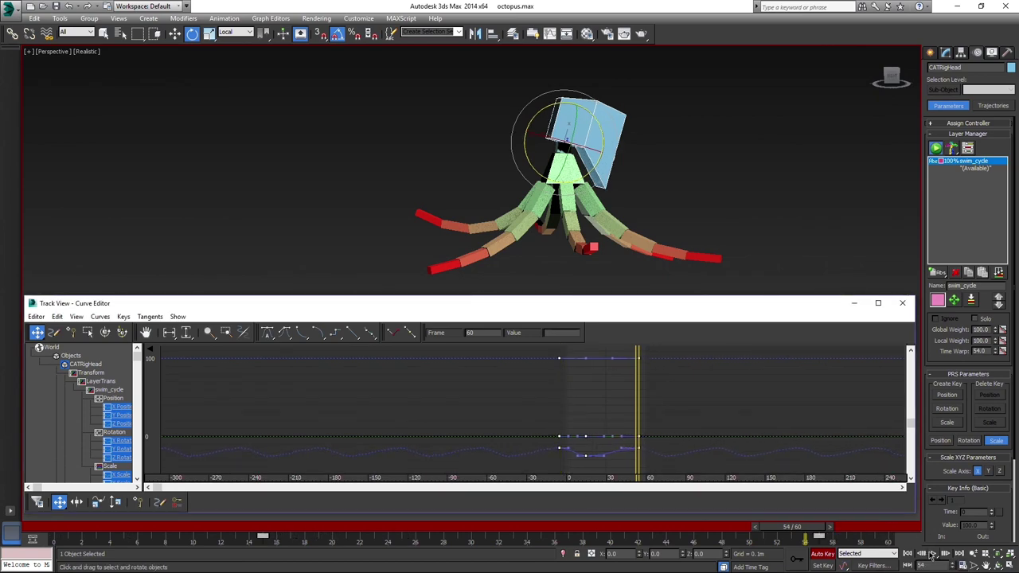
left_click(933, 553)
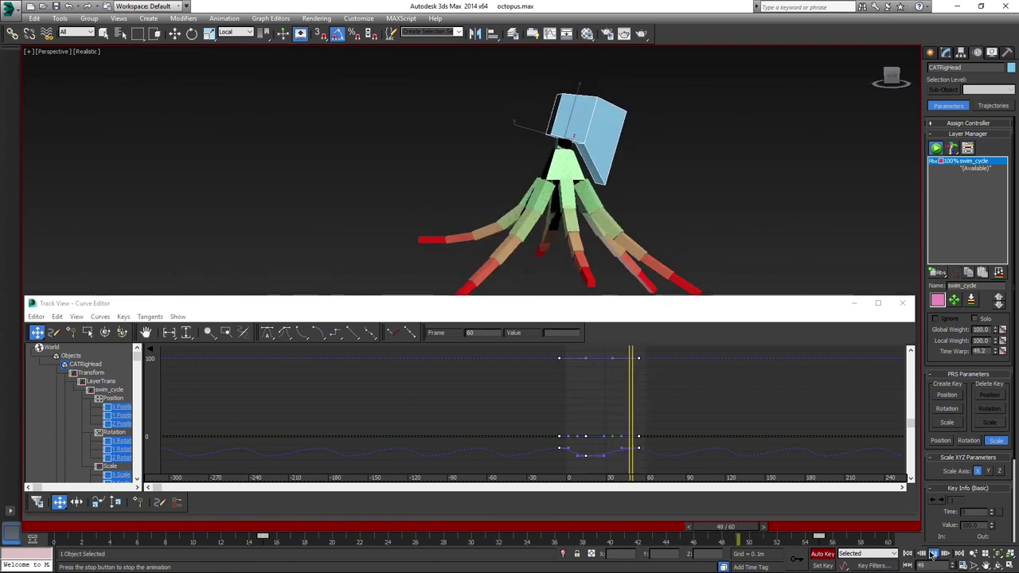
left_click(931, 555)
Step: Shift all the head's keys 2 frames later so the first key sits at frame -3, and replay the cycle
left_click_drag(558, 437, 563, 442)
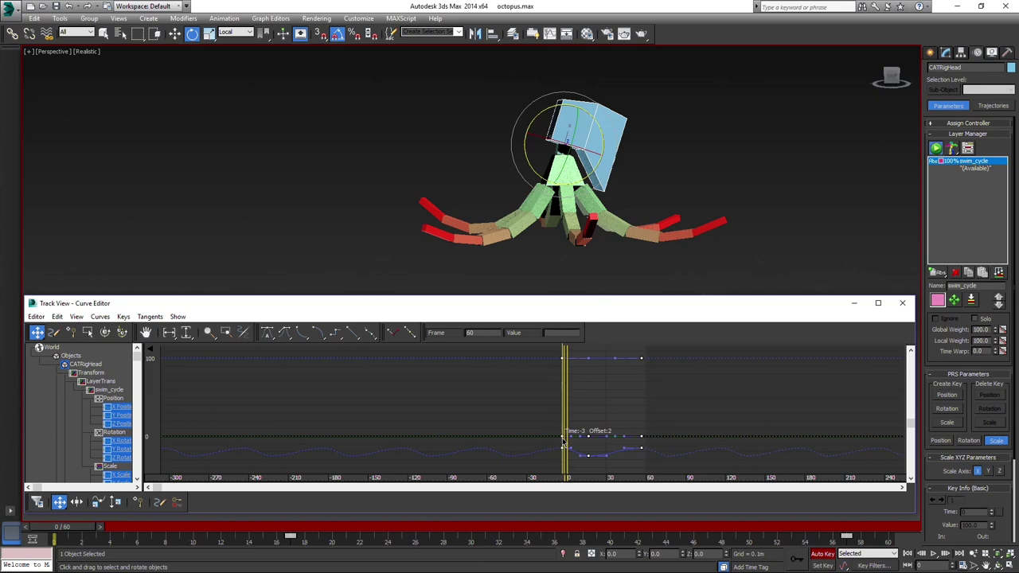
left_click(934, 555)
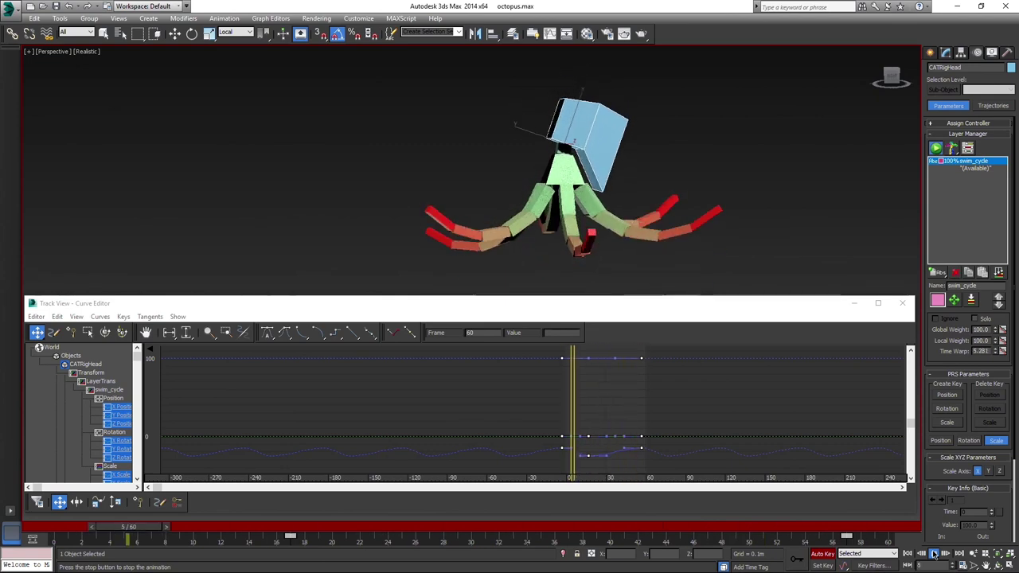
key("e")
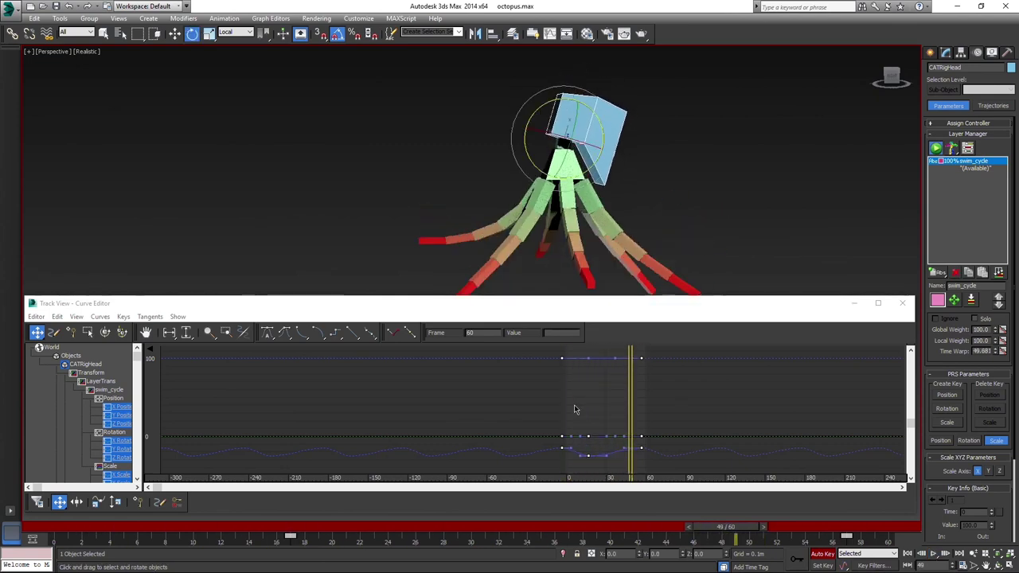
Step: Lengthen the outgoing tangent handle of the head's Z rotation key at frame -3 for a slower start
left_click(603, 410)
middle_click_drag(604, 412, 729, 342)
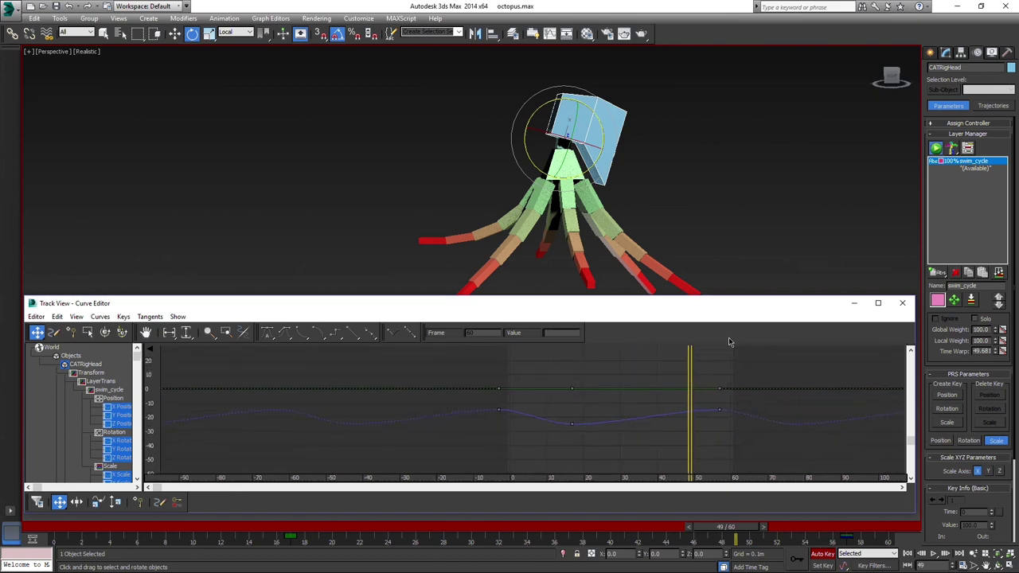
scroll(514, 418, "down", 3)
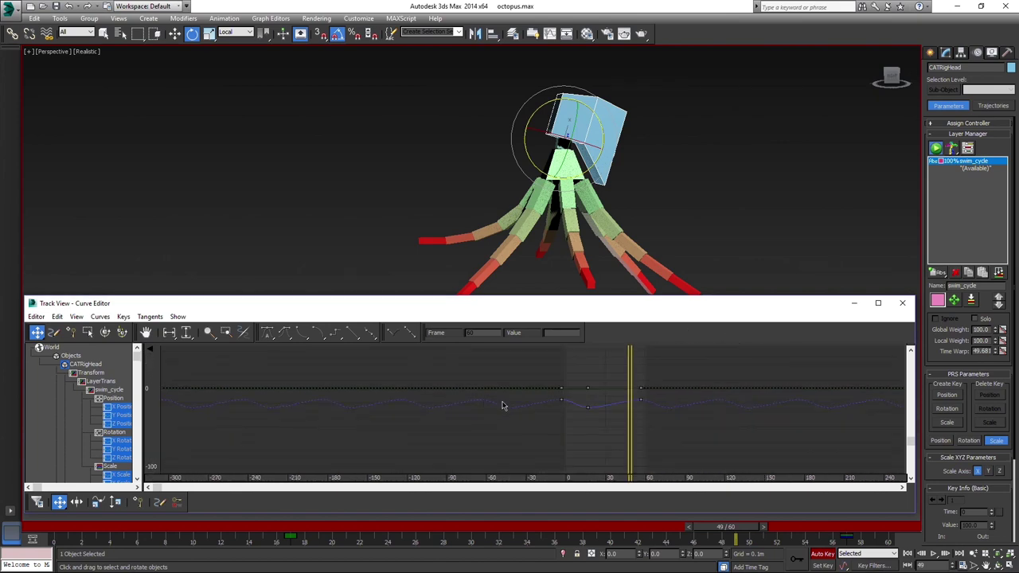
left_click_drag(540, 394, 576, 407)
middle_click_drag(579, 407, 607, 397, "ctrl+alt")
scroll(608, 396, "up", 4)
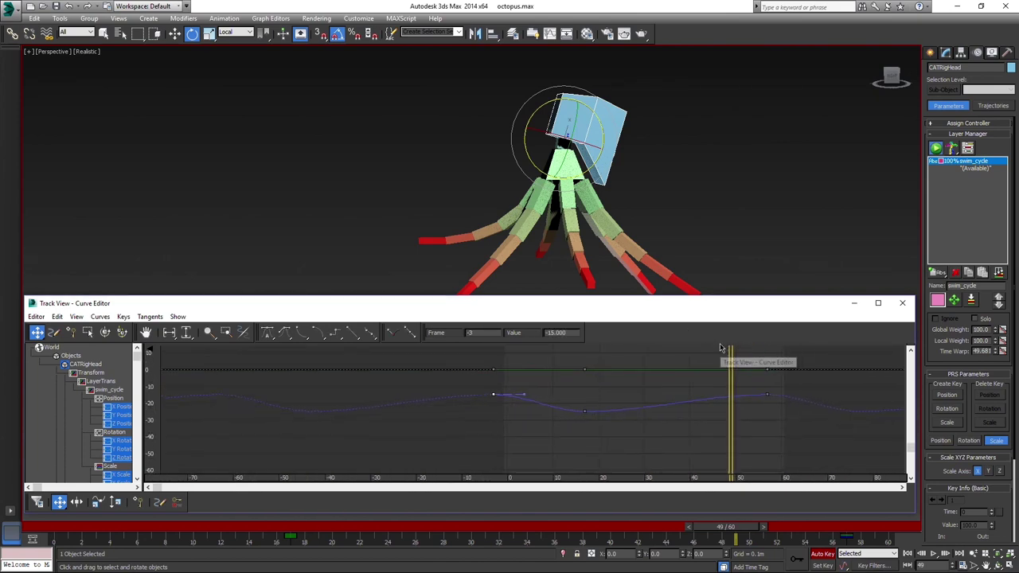
left_click(935, 553)
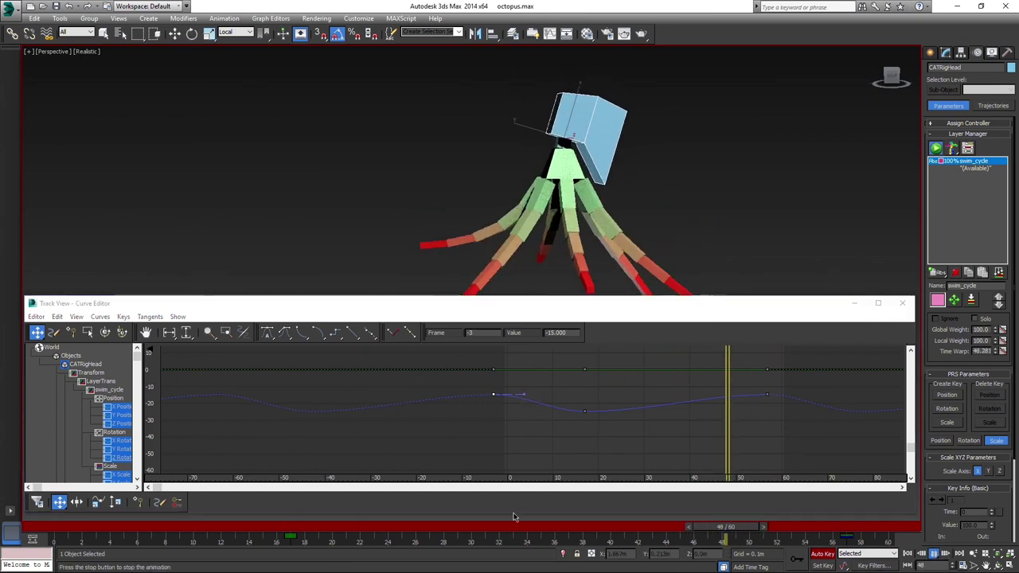
left_click_drag(755, 527, 510, 529)
key("e")
left_click_drag(522, 401, 559, 400)
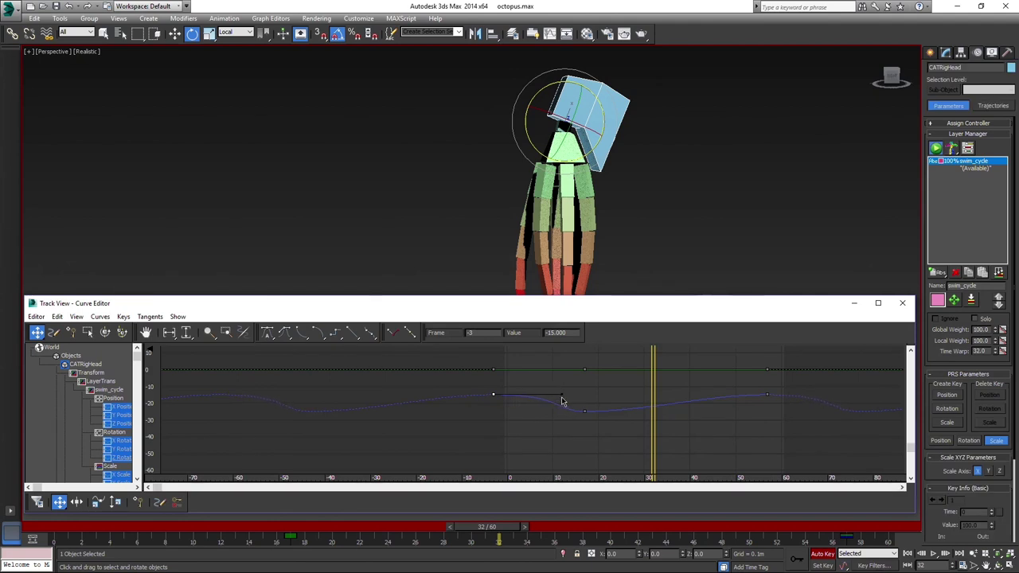
Step: Play the swim cycle, close the Curve Editor, review the octopus from the opposite side, and stop at frame 60
left_click(936, 553)
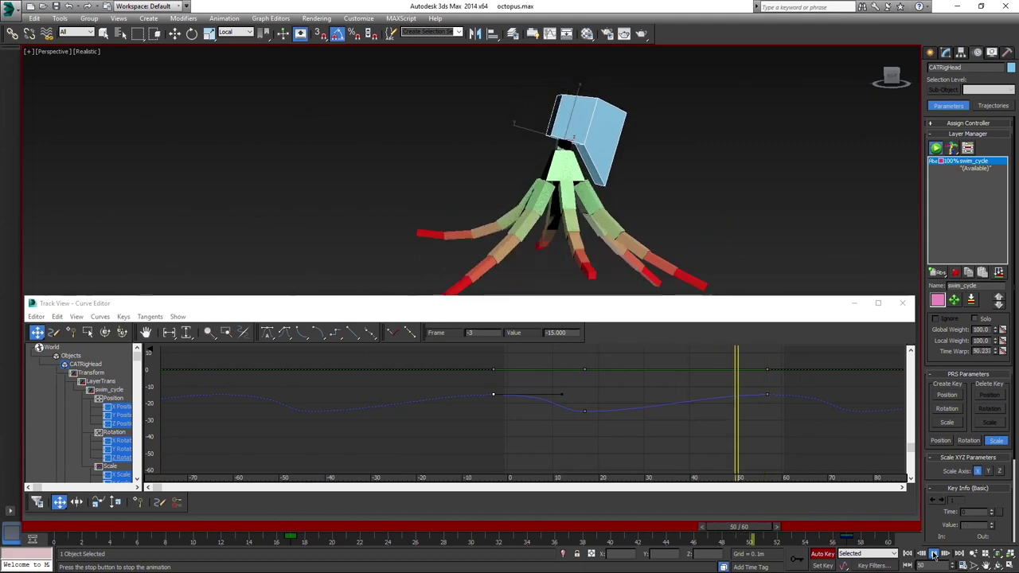
left_click(902, 303)
middle_click_drag(656, 297, 783, 305, "alt")
mouse_move(706, 281)
middle_mouse_down("alt")
mouse_move(690, 282)
mouse_move(750, 266)
mouse_move(713, 273)
middle_mouse_up("alt")
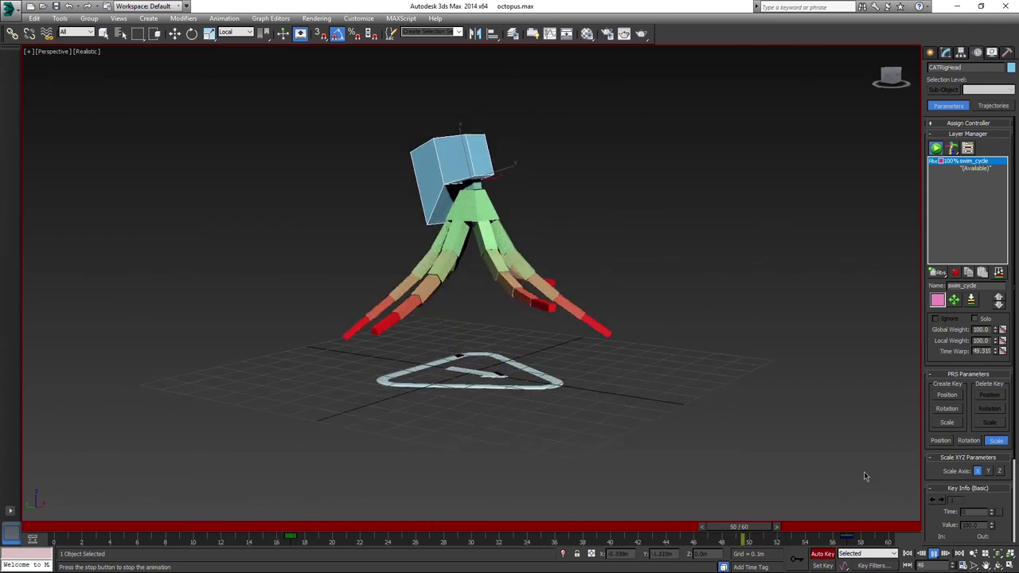
left_click(900, 529)
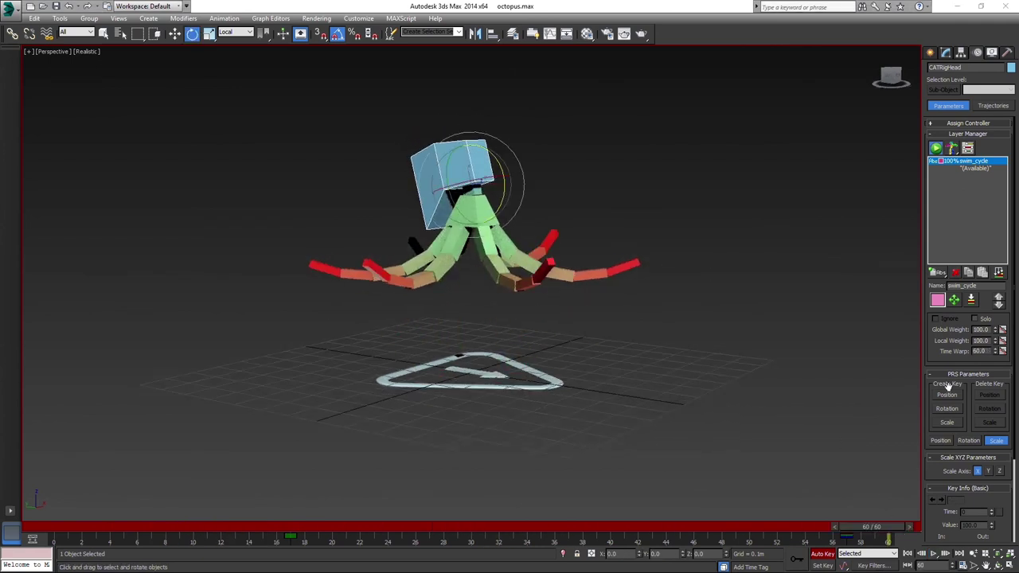
Step: Copy the swim_cycle layer, paste it into the available slot as a Copy, and name it swim_cycle_rotated
left_click(970, 272)
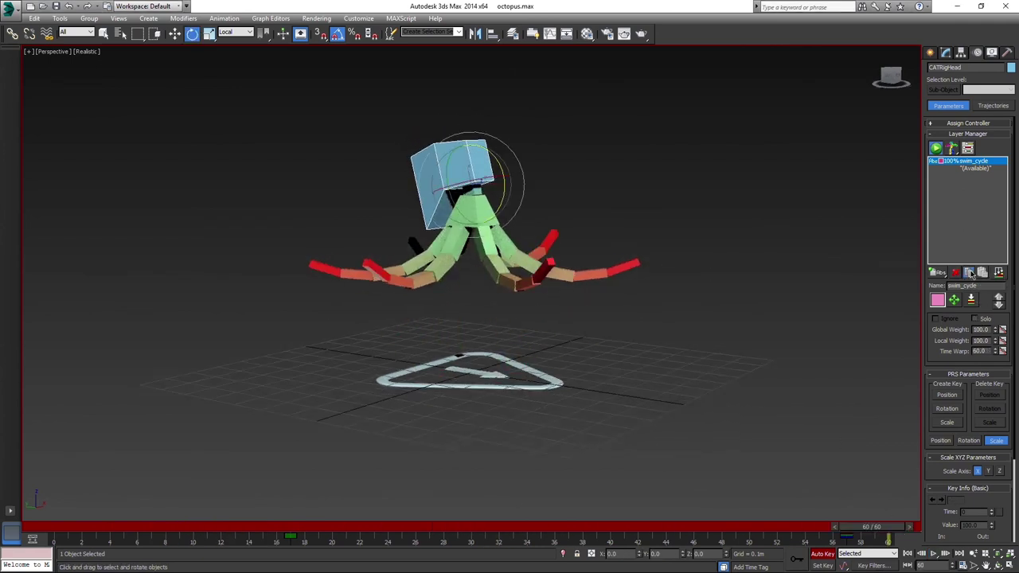
left_click(972, 170)
left_click(984, 272)
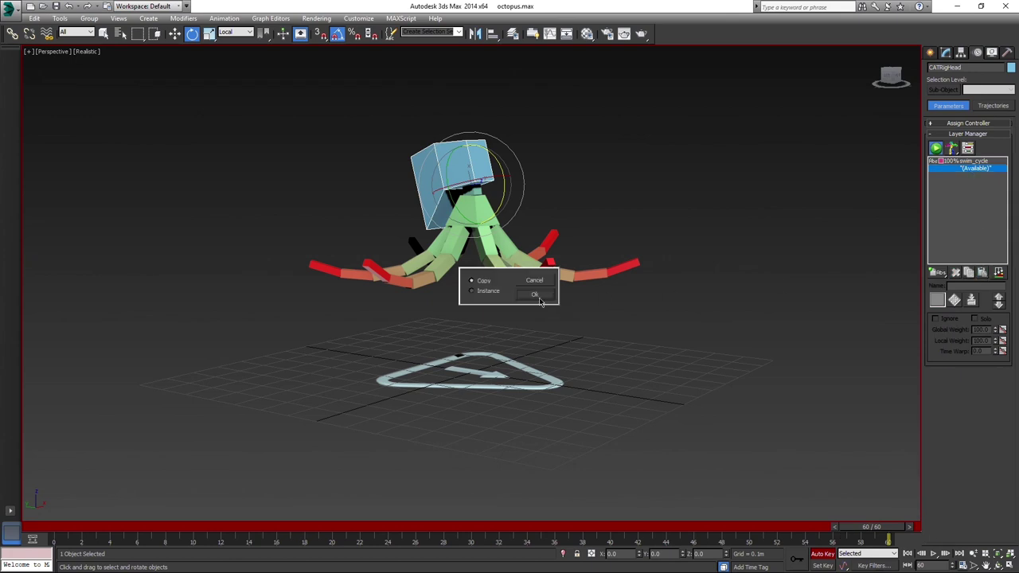
left_click(535, 295)
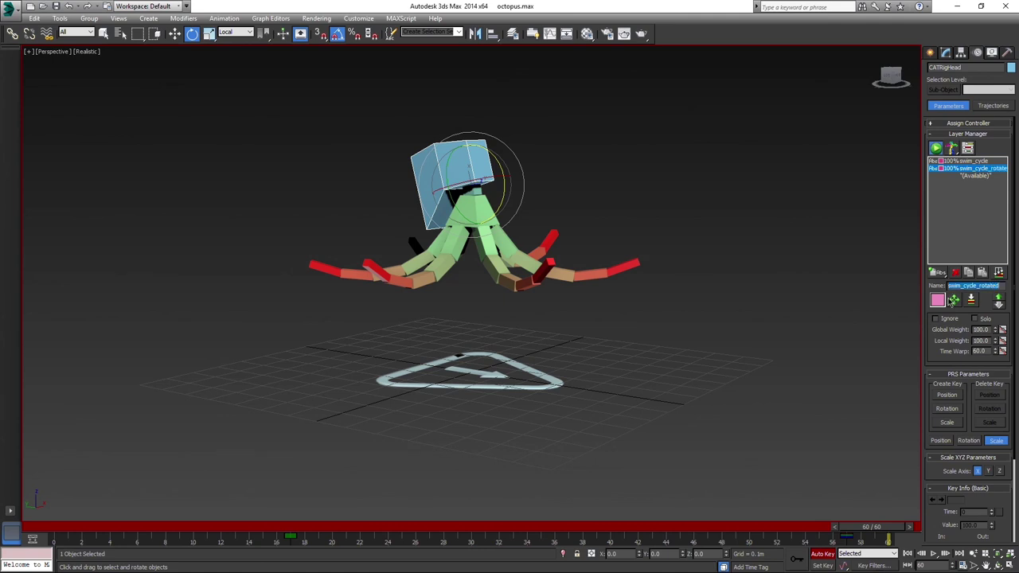
Step: Set the swim_cycle_rotated layer's color to green
left_click(937, 303)
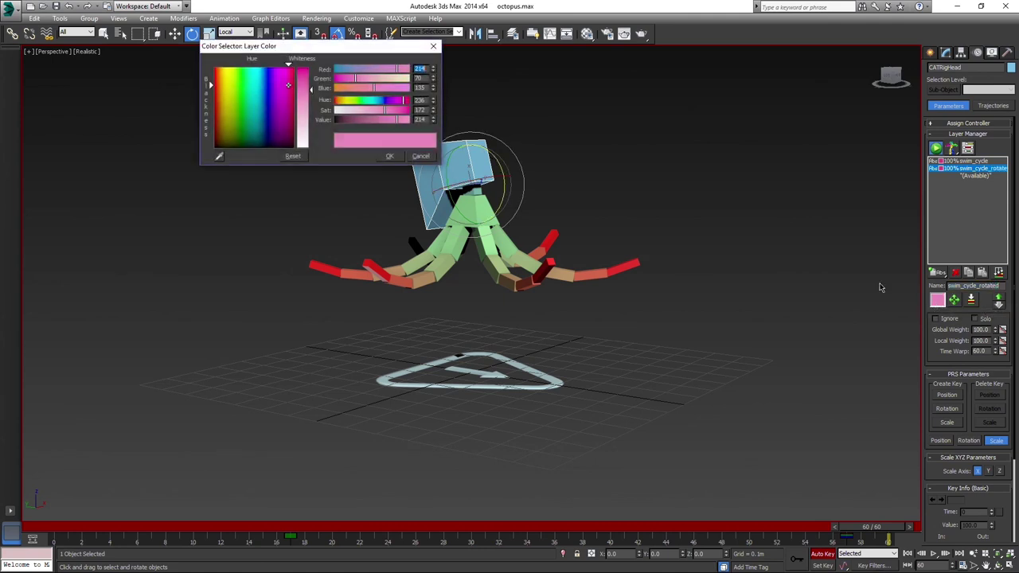
left_click(256, 86)
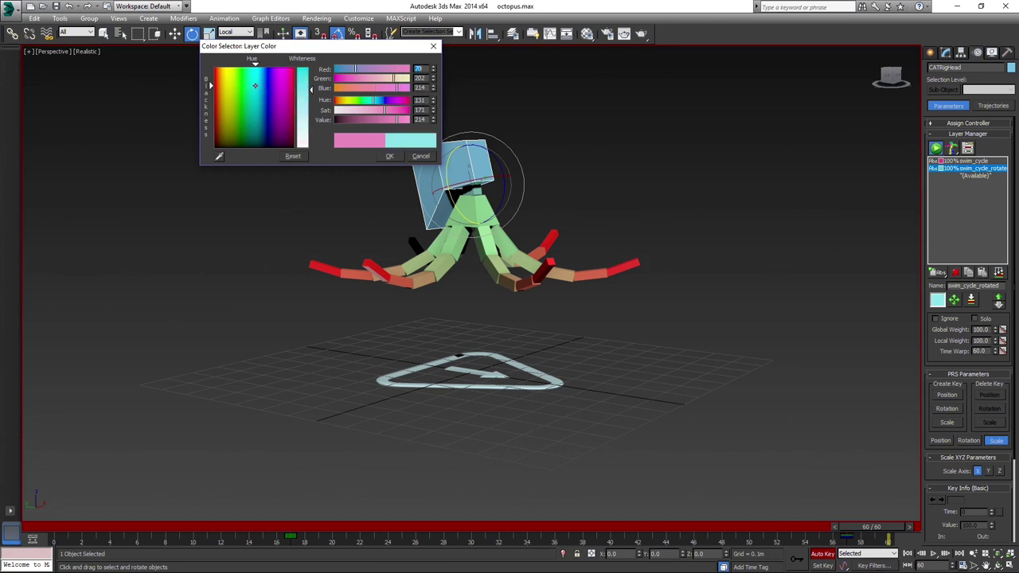
left_click_drag(255, 87, 239, 95)
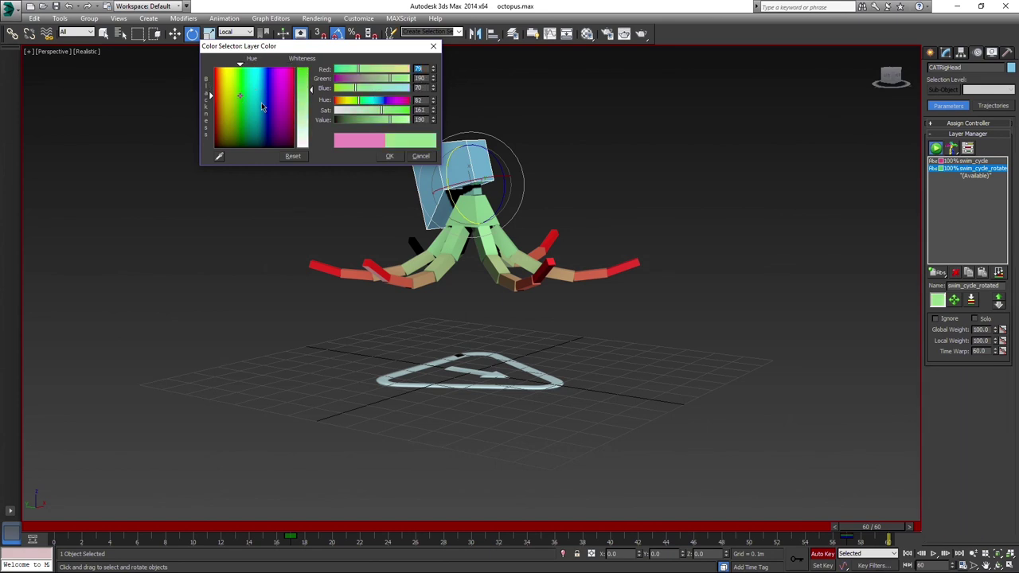
left_click(390, 156)
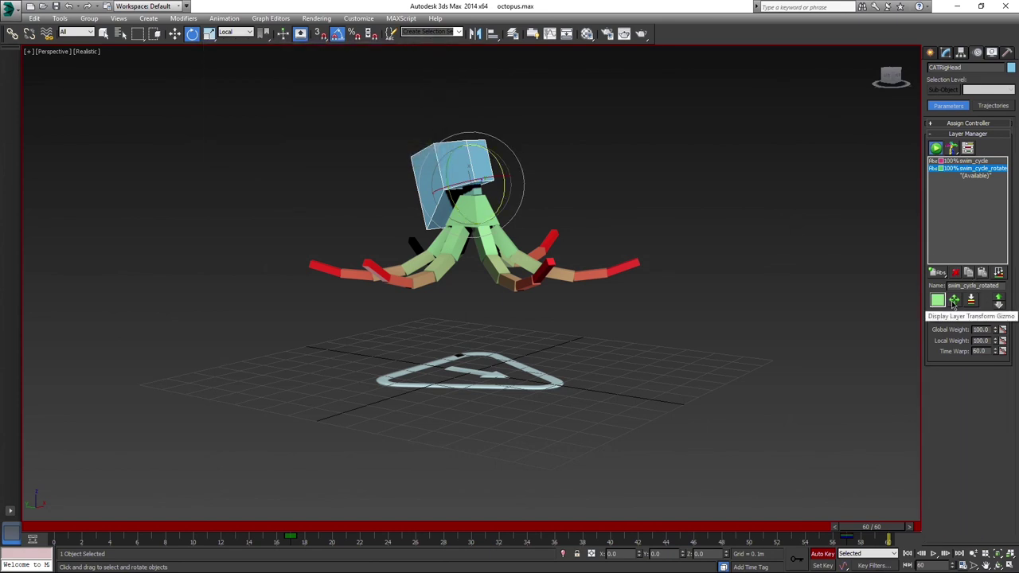
Step: With Auto Key off, display the swim_cycle_rotated layer's transform gizmo and rotate it to lay the octopus horizontally
left_click(824, 555)
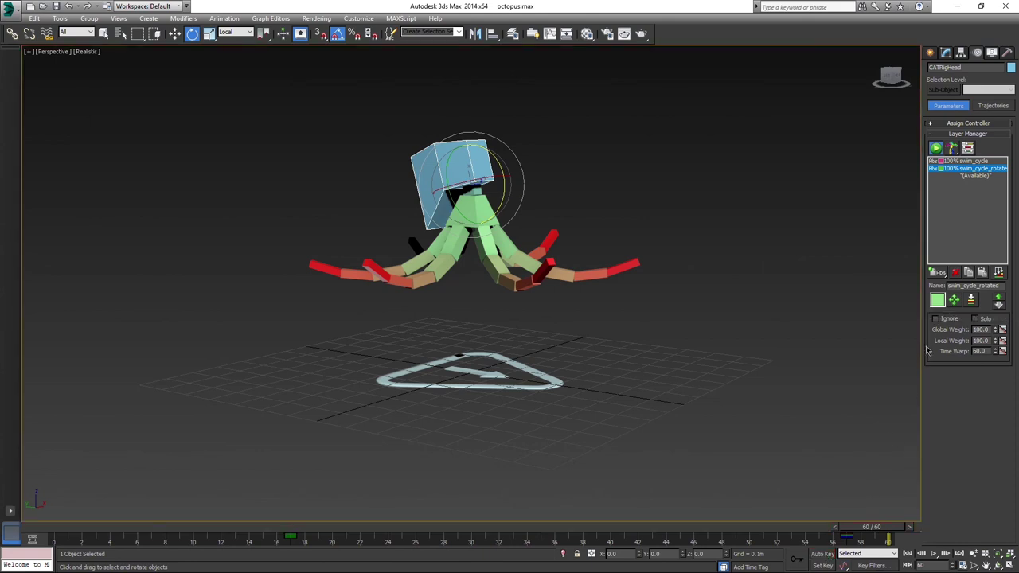
left_click(953, 300)
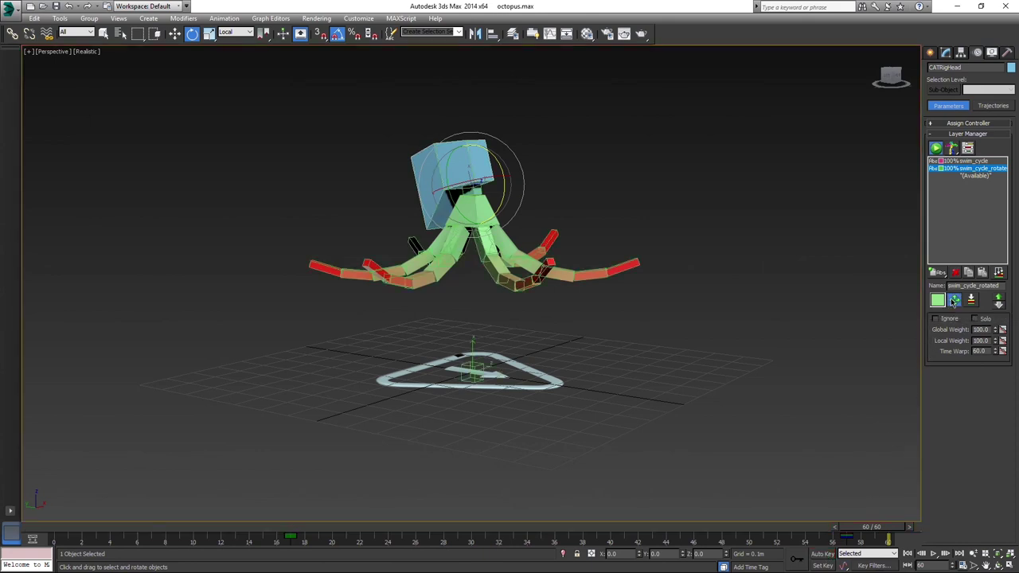
left_click(478, 367)
left_click_drag(498, 350, 532, 384)
Step: Move the layer transform gizmo to about Y 0.49 m and Z 0.41 m above the grid, and preview the cycle
key("w")
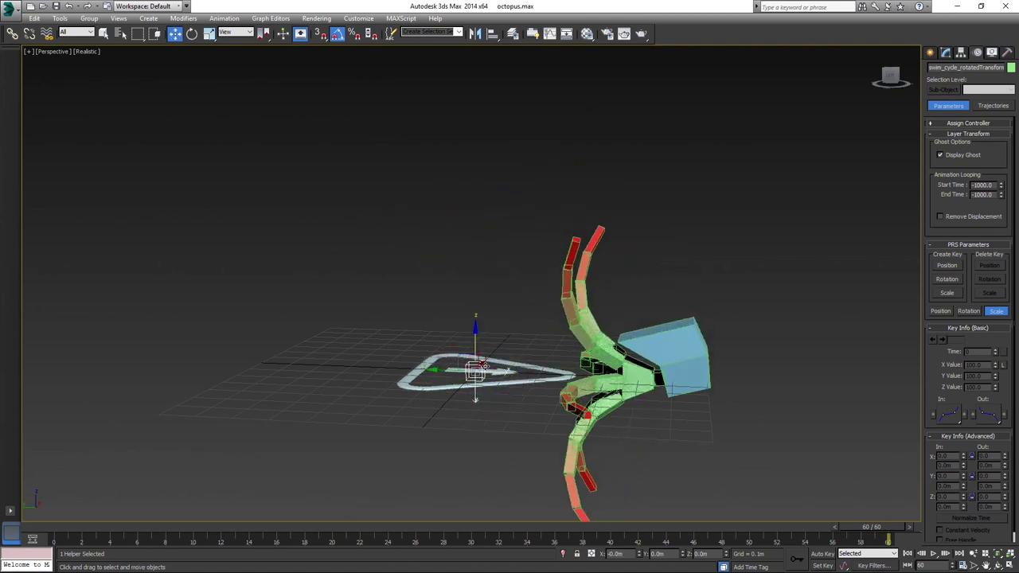
left_click_drag(467, 353, 312, 218)
middle_click_drag(584, 300, 555, 287, "alt")
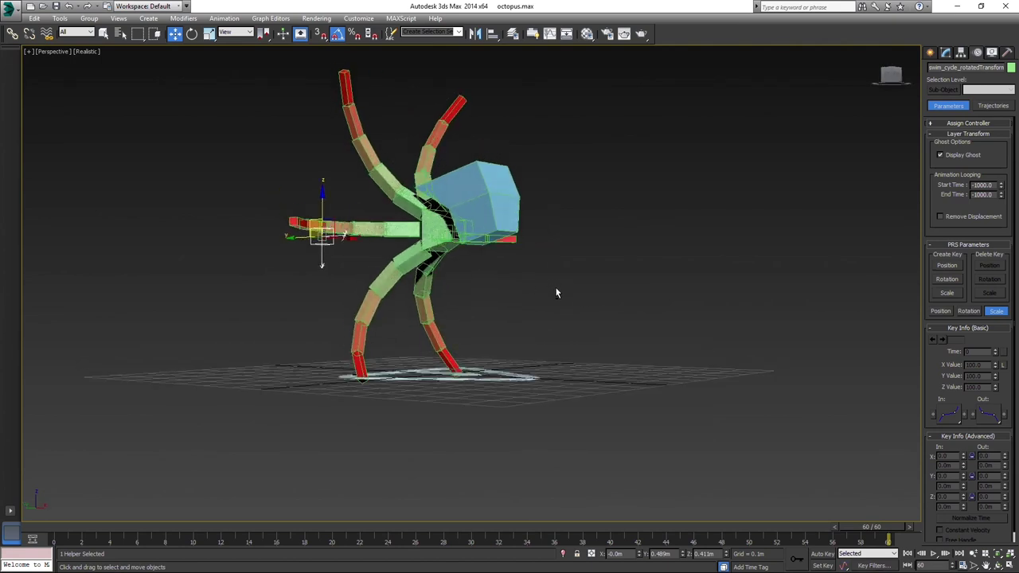
left_click(934, 554)
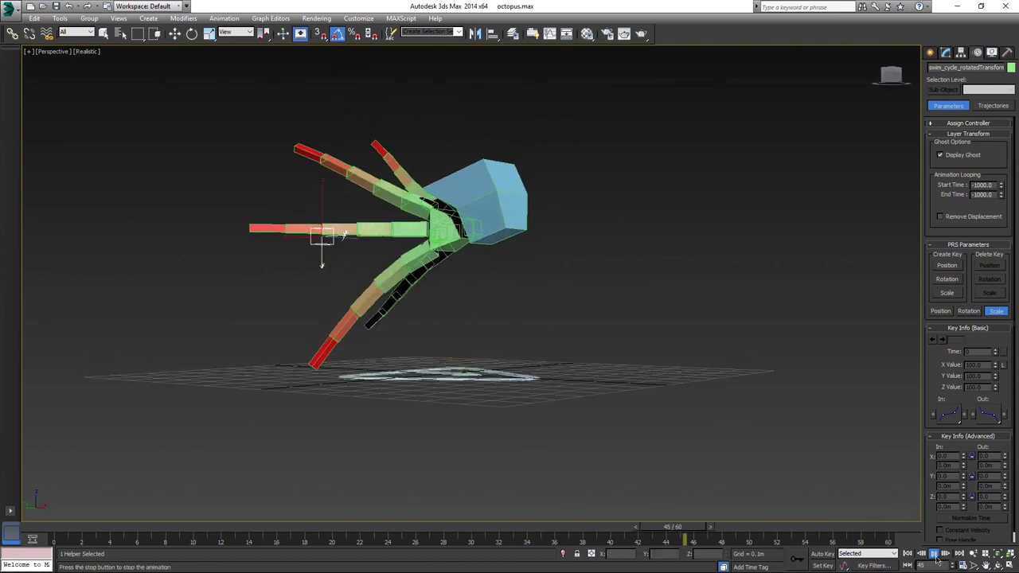
left_click(935, 555)
Step: Rotate the layer transform gizmo further so the octopus swims diagonally upward, and play the cycle
key("e")
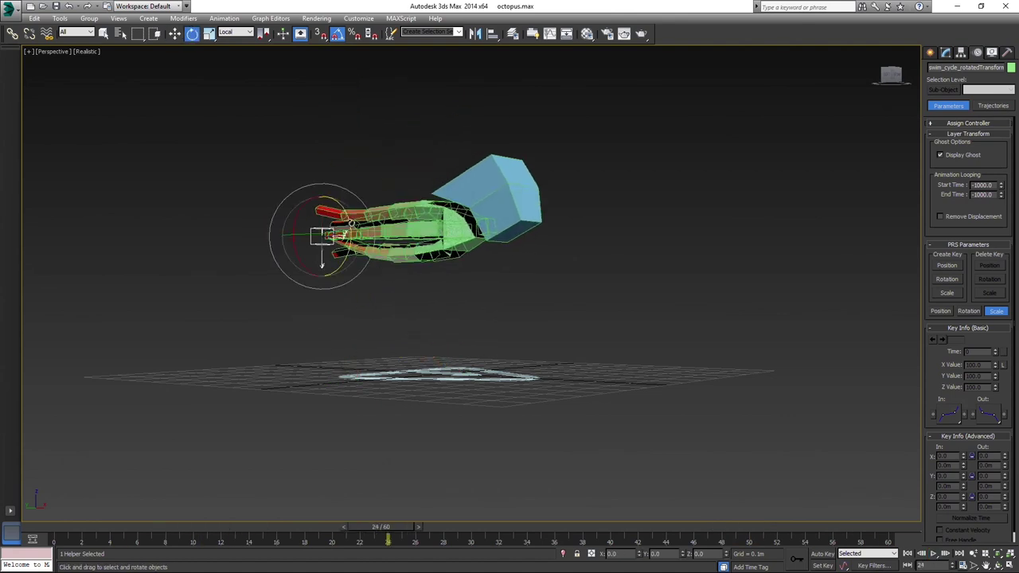
left_click_drag(349, 226, 344, 191)
middle_click_drag(510, 226, 579, 285)
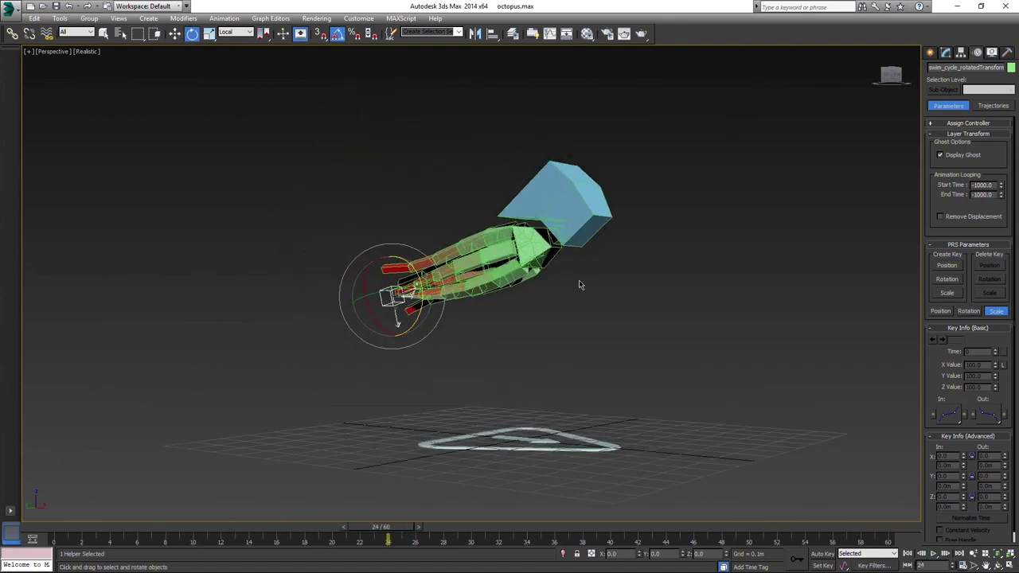
left_click(934, 554)
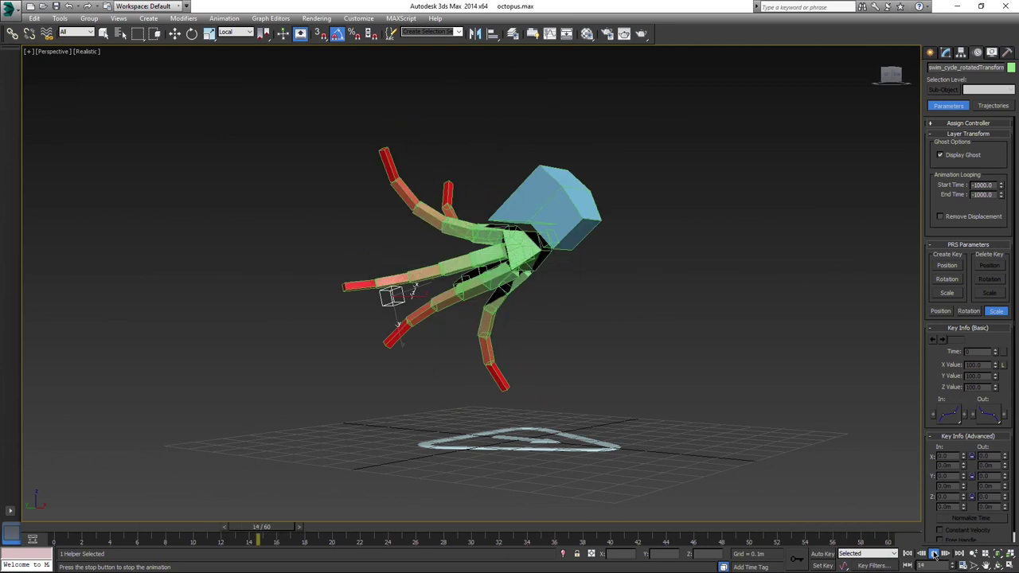
mouse_move(655, 352)
middle_mouse_down("alt")
mouse_move(706, 349)
mouse_move(667, 358)
middle_mouse_up("alt")
Step: Stop playback at frame 44, hide the layer transform gizmo, clear the selection, and replay the rotated swim cycle
left_click(662, 528)
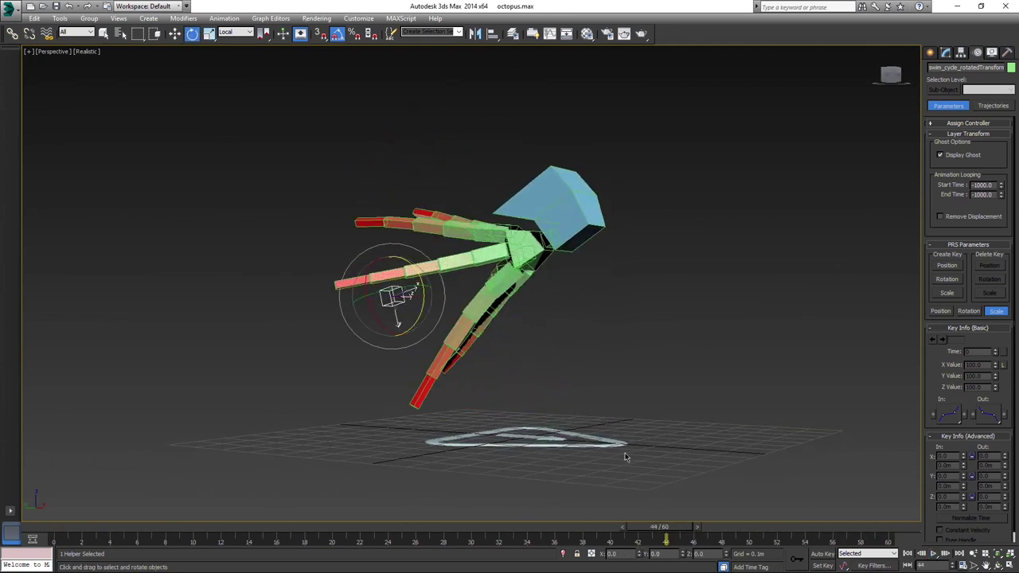
left_click(618, 444)
left_click(952, 300)
left_click(773, 350)
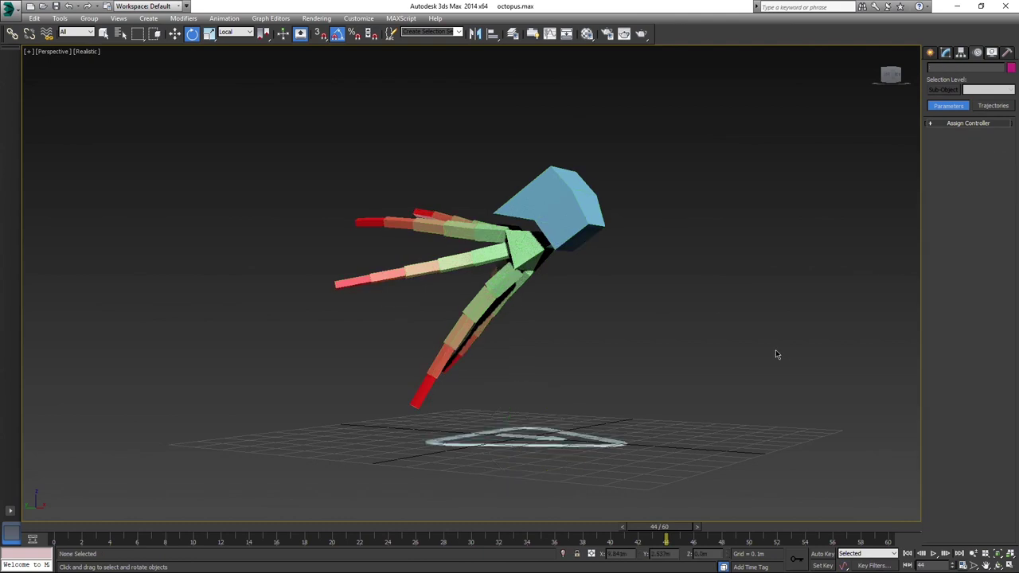
middle_click_drag(774, 350, 735, 336, "alt")
left_click(937, 554)
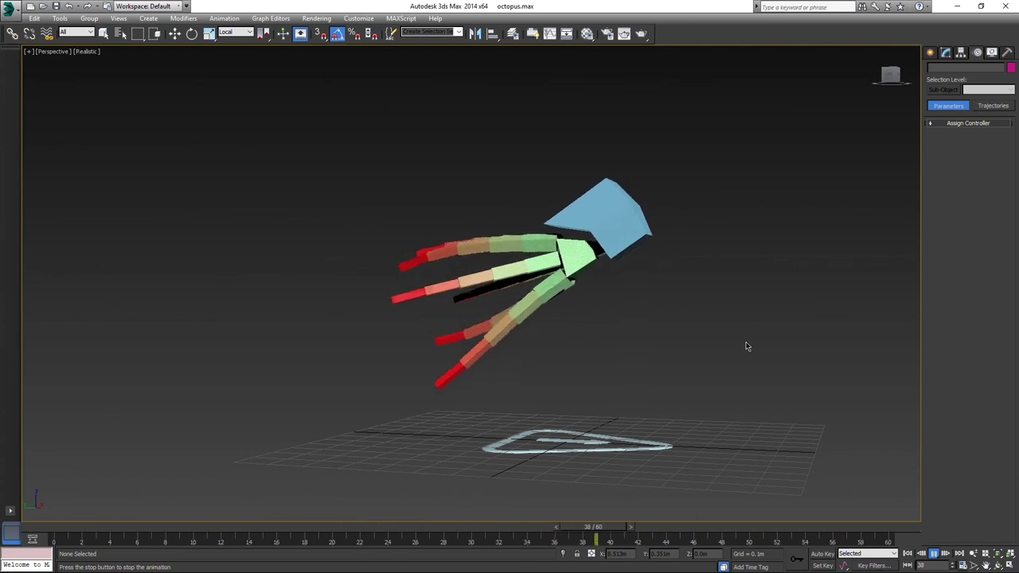